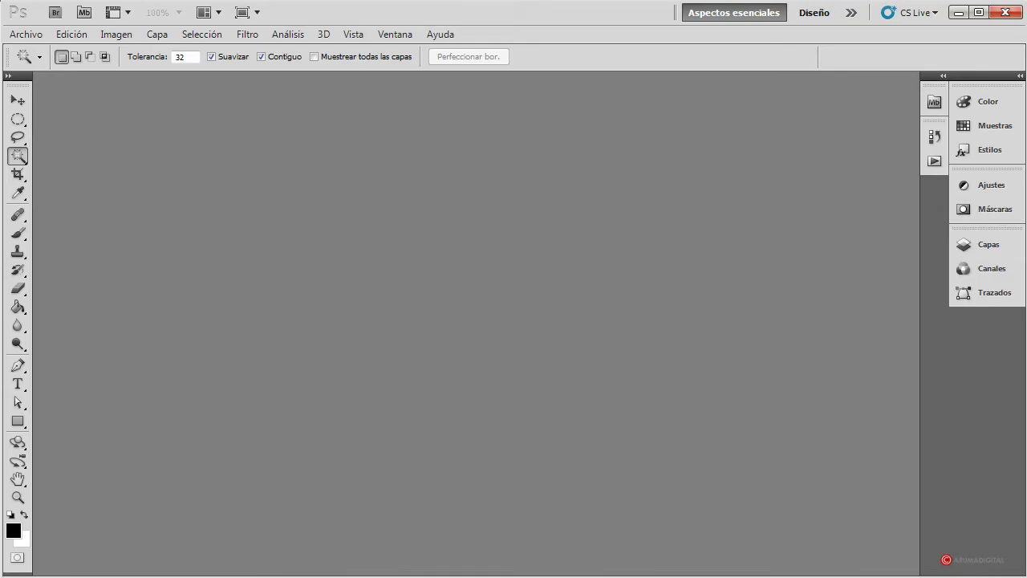
left_click(32, 34)
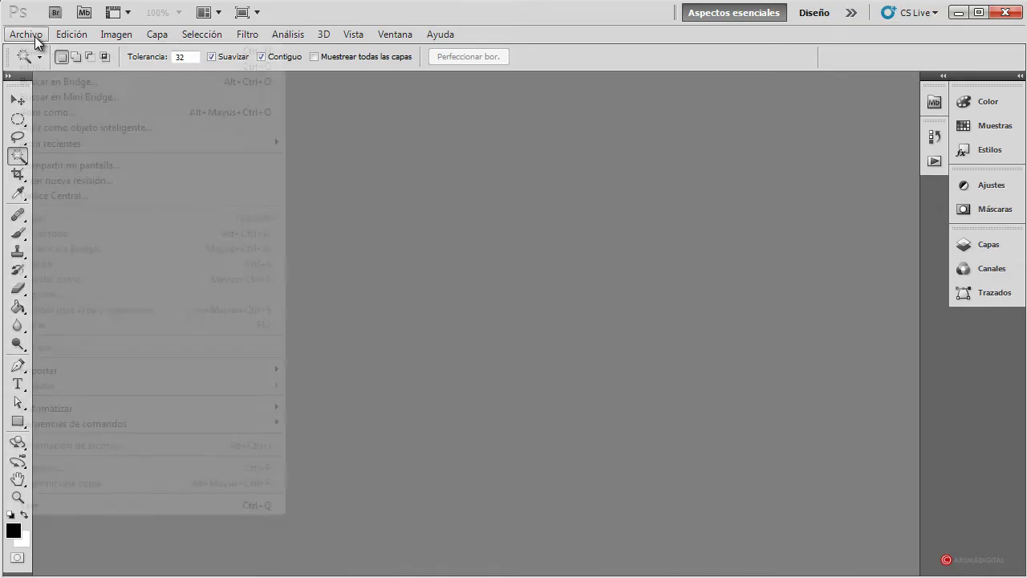
left_click(32, 64)
left_click(425, 126)
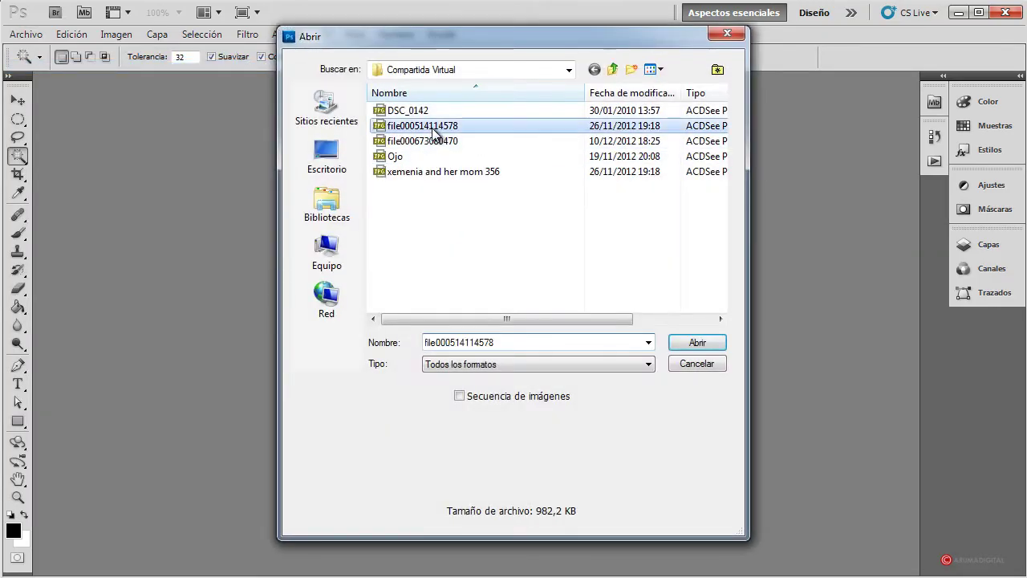
left_click(433, 141)
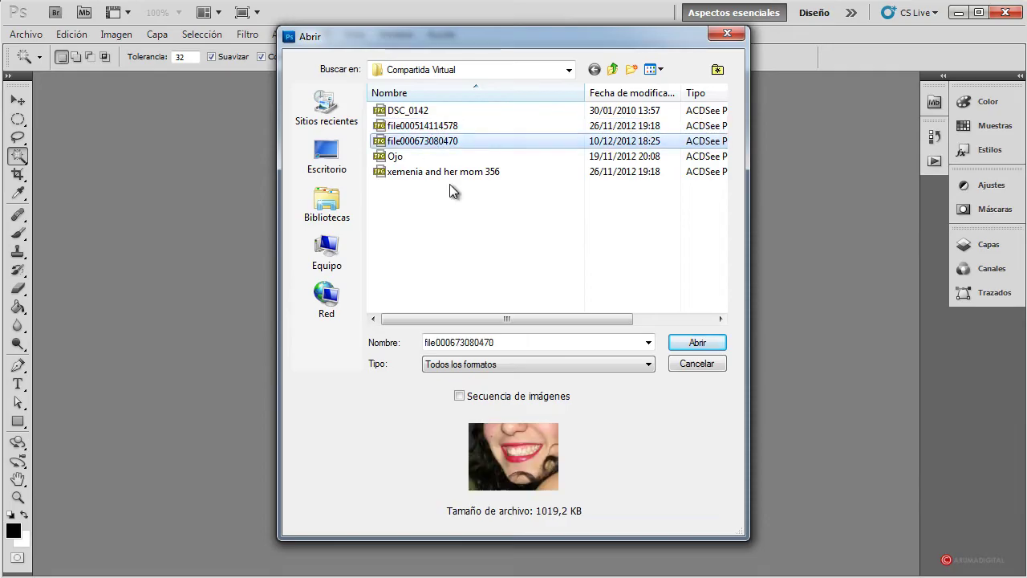
double_click(443, 140)
left_click(696, 344)
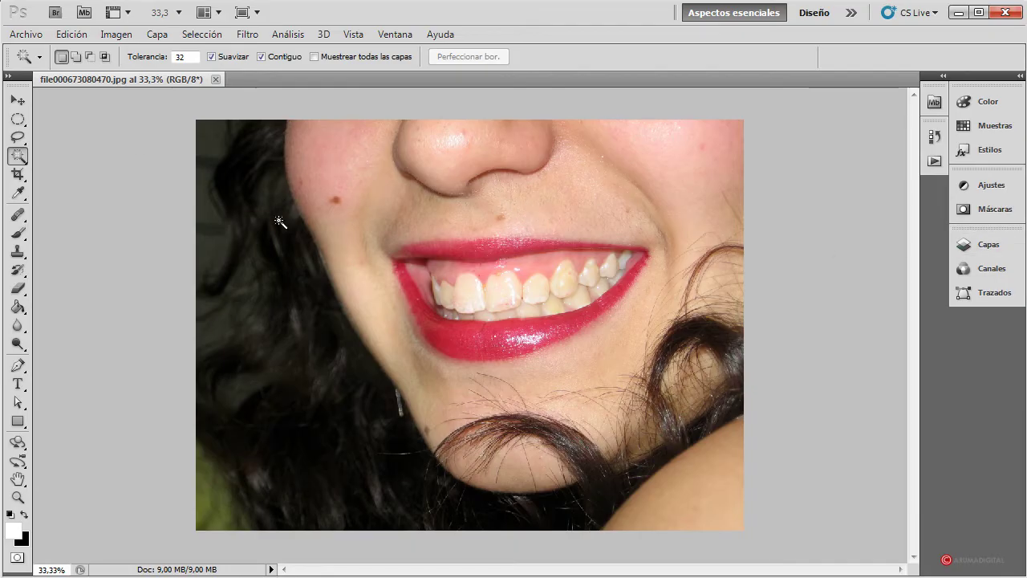
Lasso the skin between the nose and the upper lip and copy it to a new layer
left_click(19, 140)
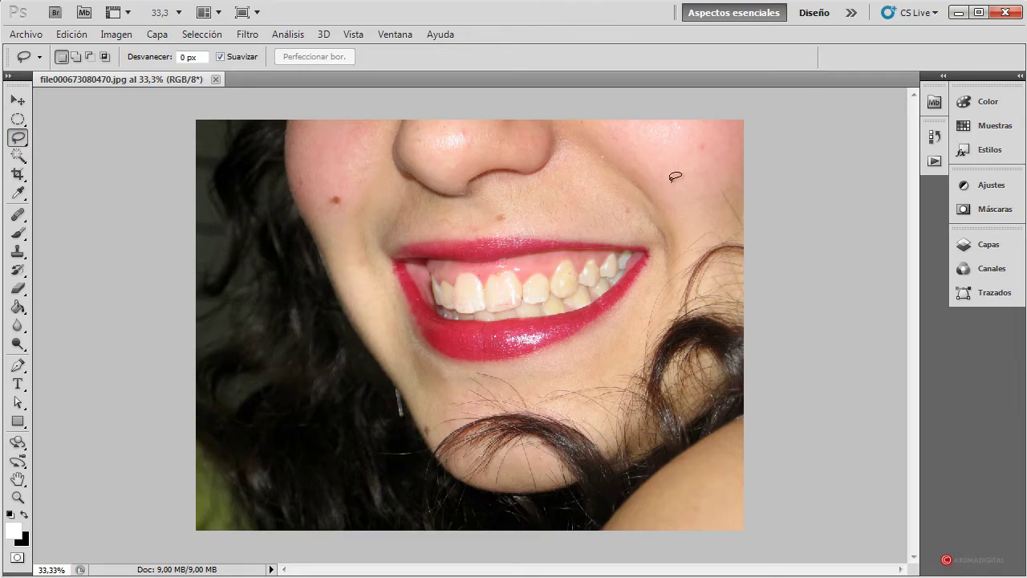
mouse_move(613, 176)
left_mouse_down()
mouse_move(493, 173)
mouse_move(470, 194)
mouse_move(417, 182)
mouse_move(384, 207)
mouse_move(377, 255)
mouse_move(395, 237)
mouse_move(550, 229)
mouse_move(636, 232)
mouse_move(664, 249)
mouse_move(629, 184)
left_mouse_up()
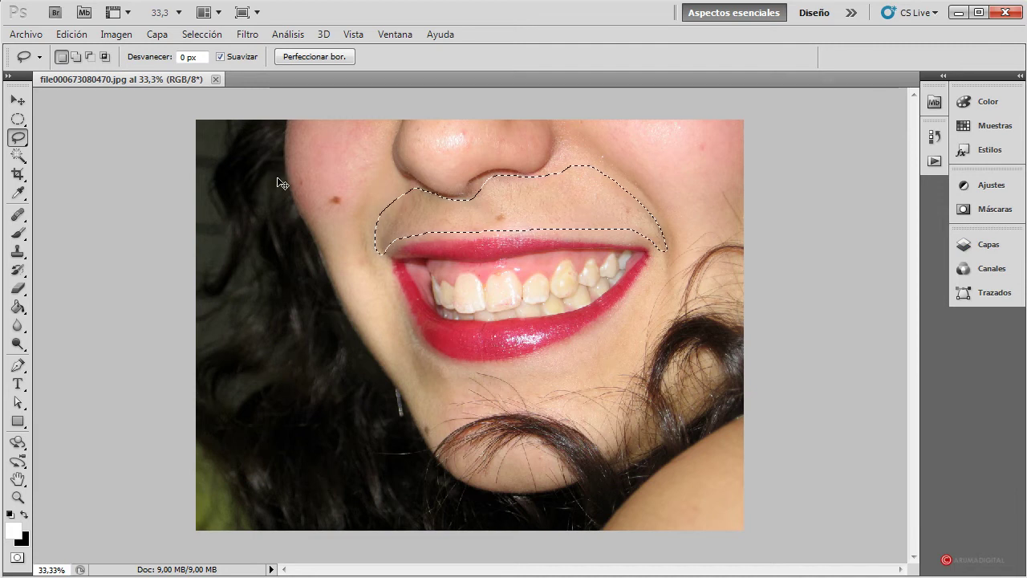
key("ctrl+j")
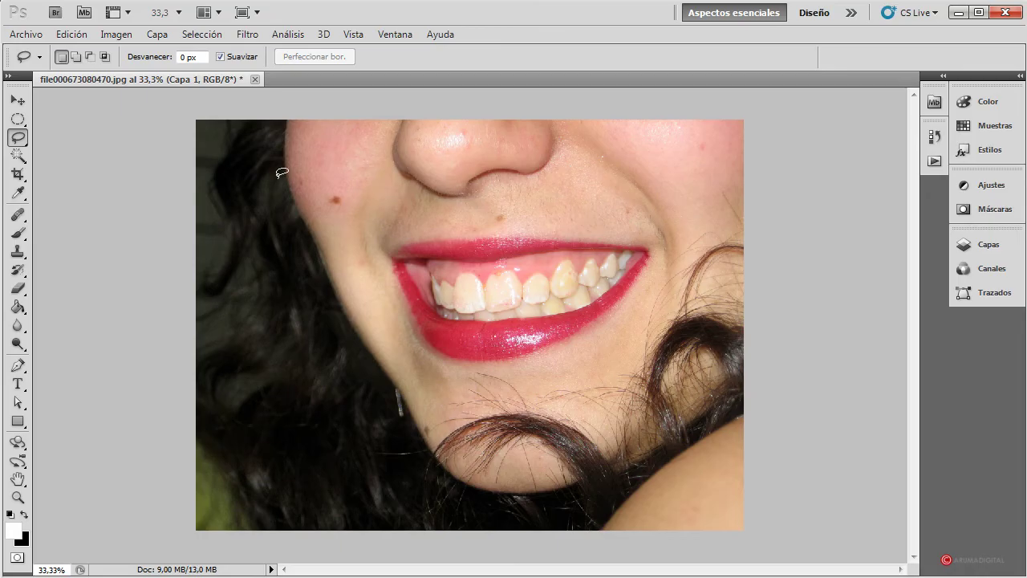
left_click(983, 243)
left_click(920, 239)
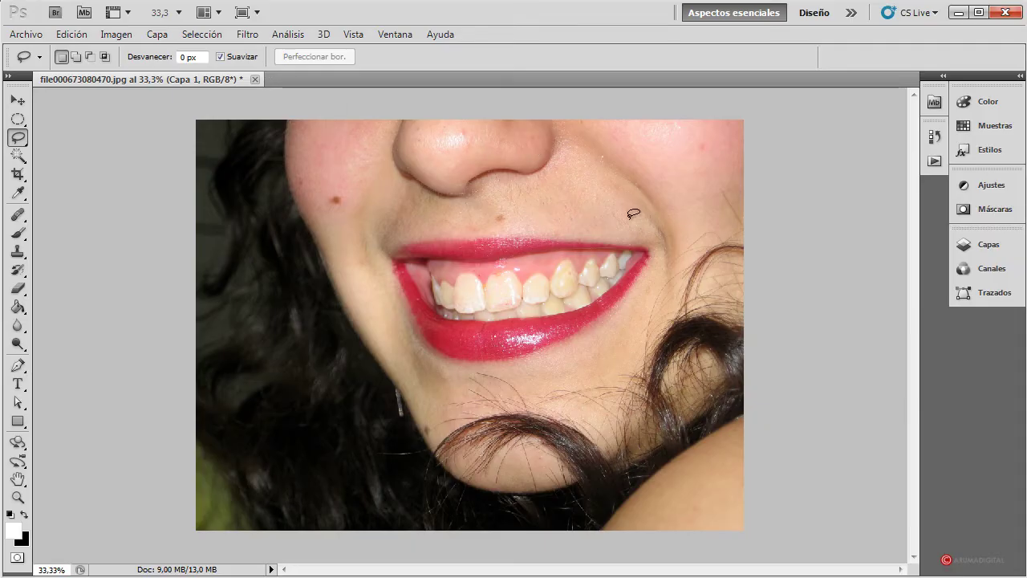
Apply the Polvo y rascaduras noise filter with a reduced radius to the copied skin layer
left_click(248, 34)
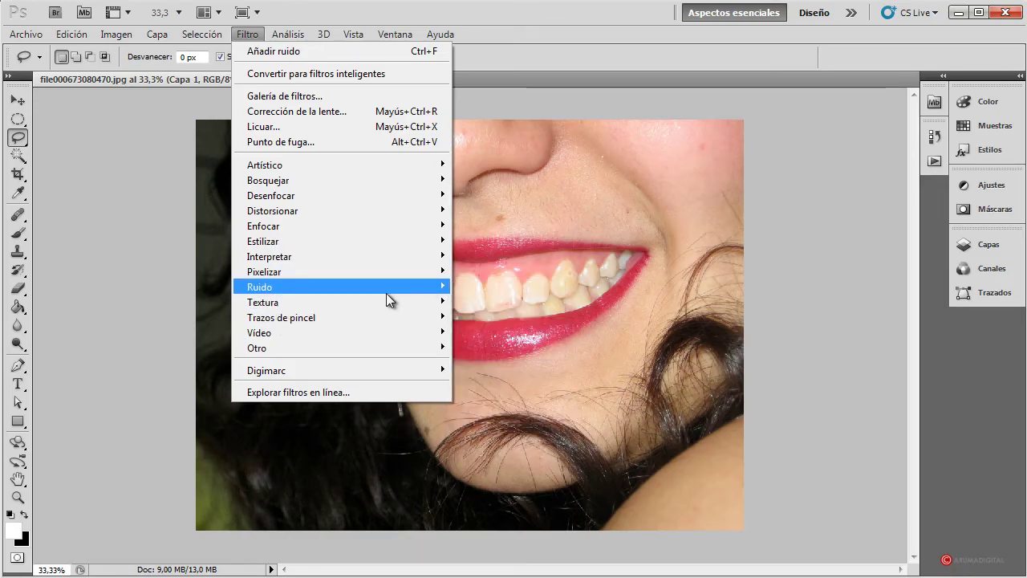
mouse_move(437, 289)
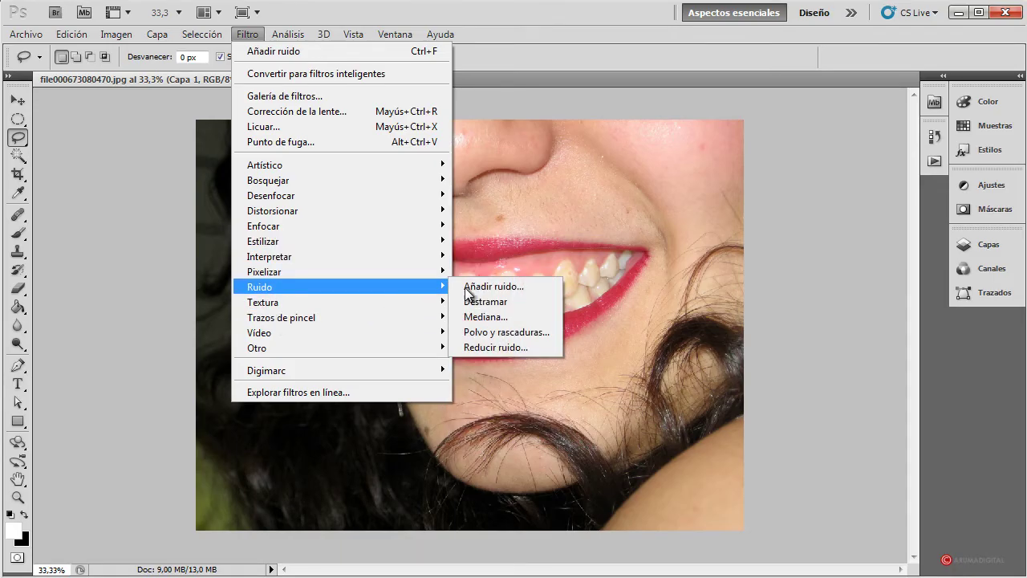
left_click(502, 332)
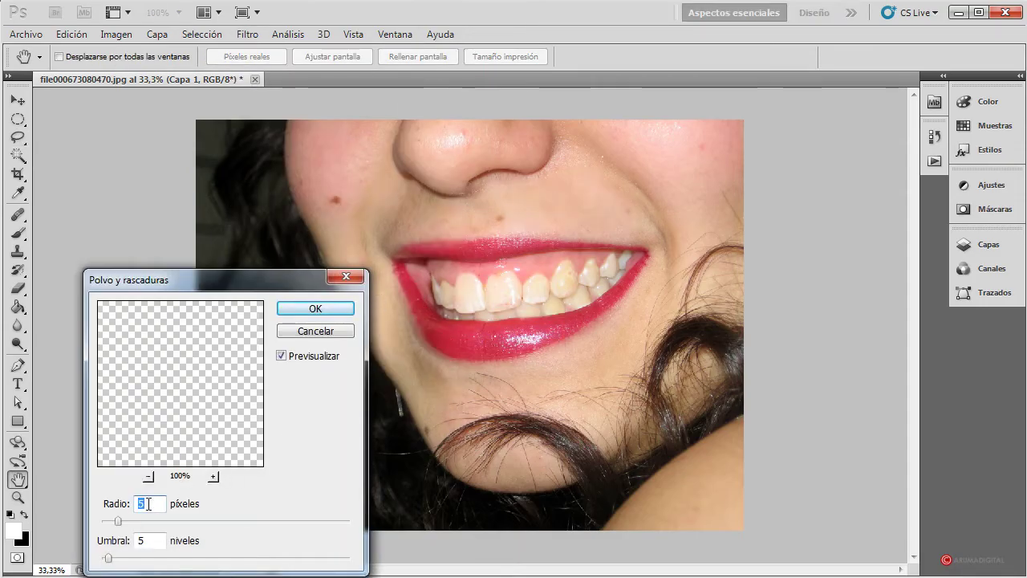
left_click_drag(118, 523, 111, 521)
left_click(315, 311)
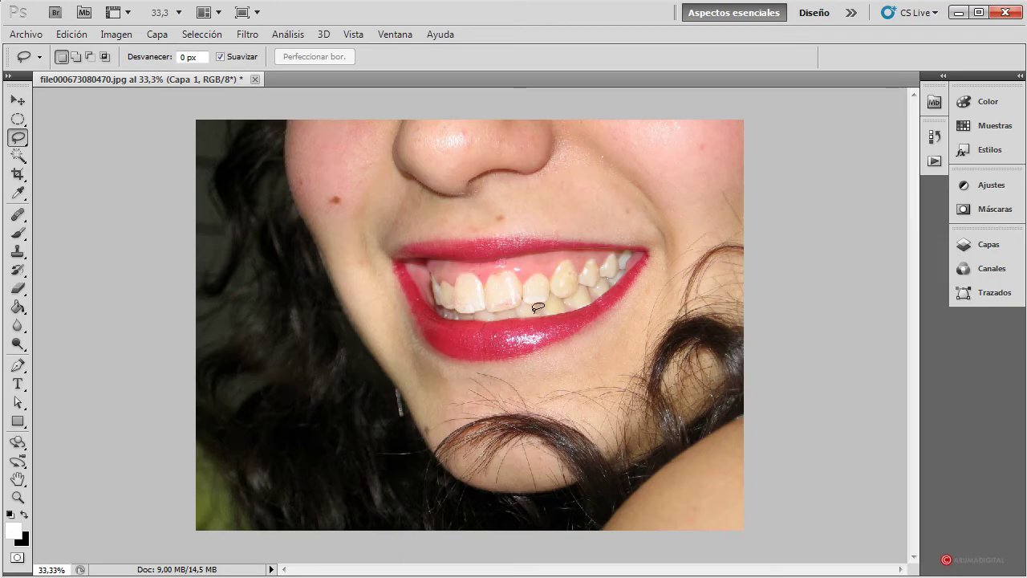
Merge the Capa 1 skin layer with the Fondo layer using Combinar capas
left_click(52, 569)
type("50")
key("Return")
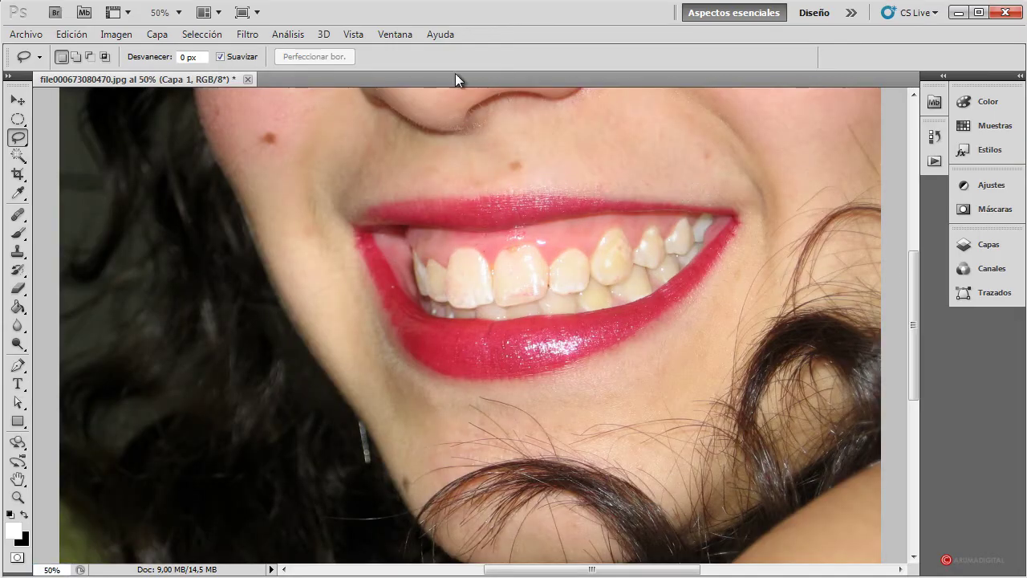
left_click(979, 246)
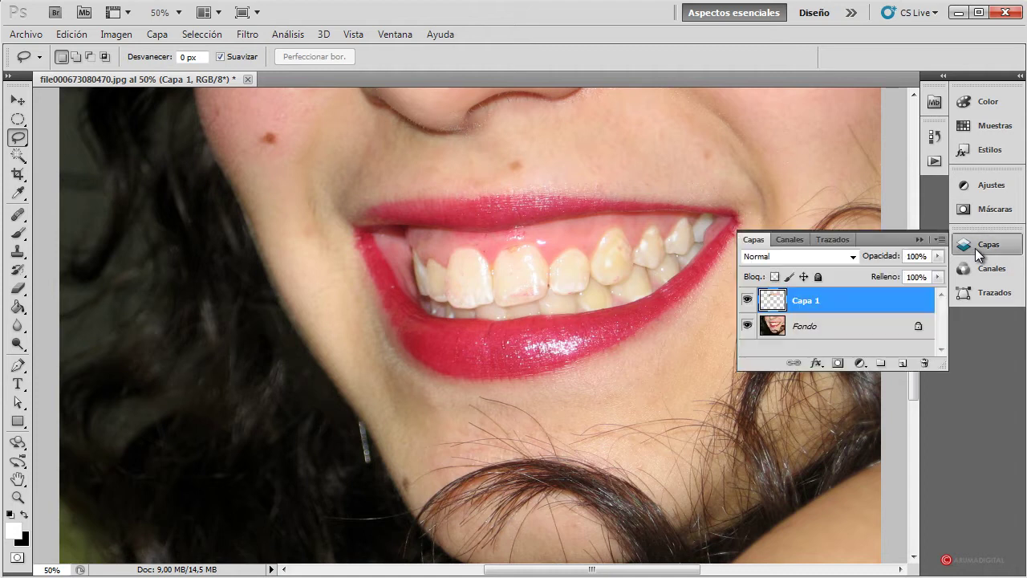
left_click(831, 332, "shift")
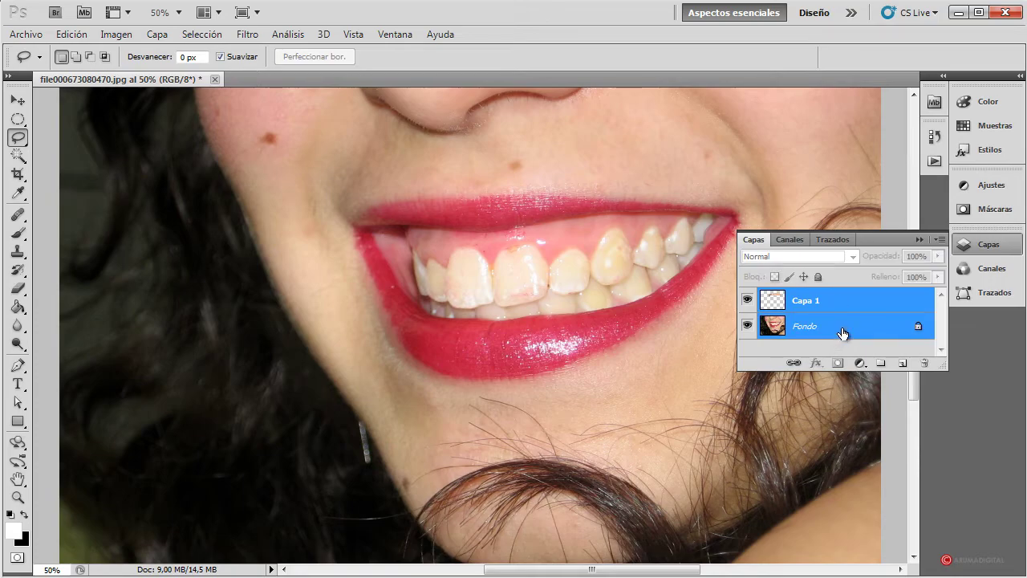
left_click(159, 34)
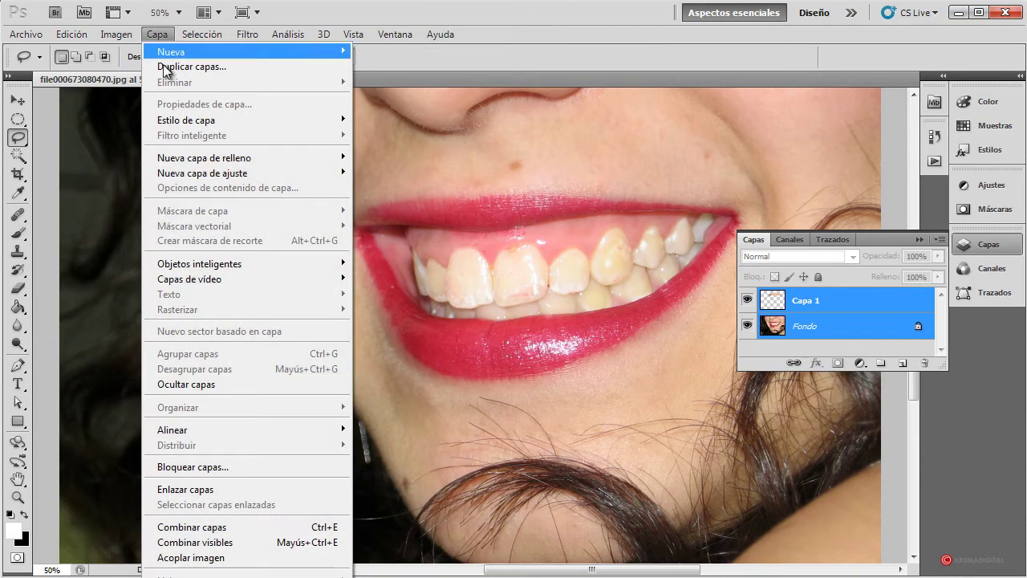
right_click(850, 298)
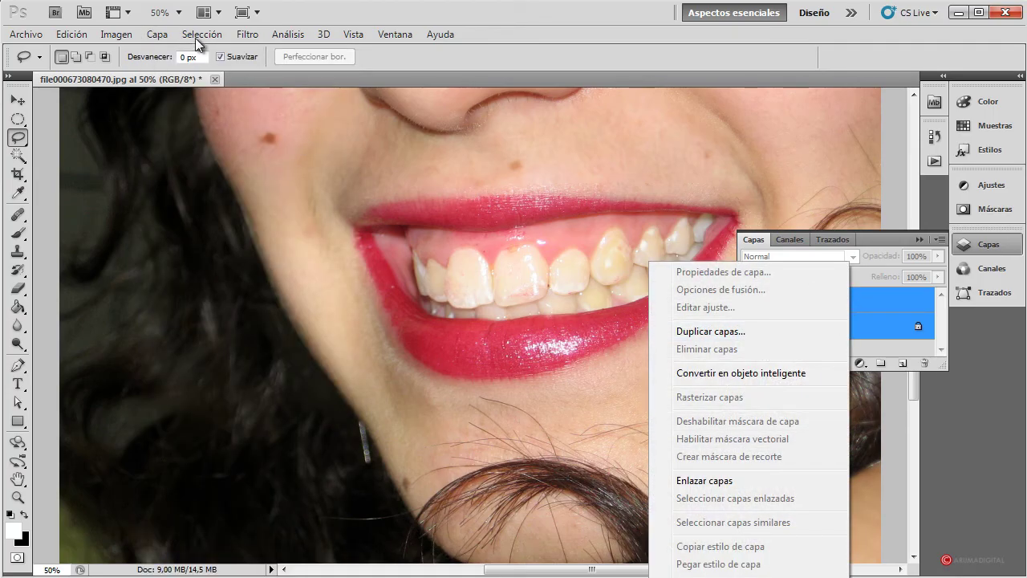
left_click(158, 38)
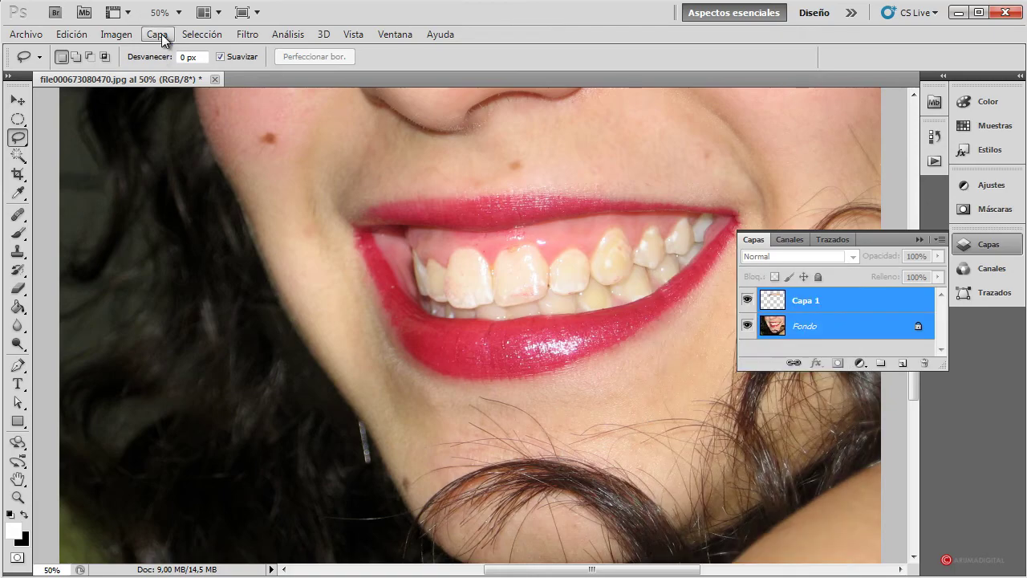
left_click(159, 38)
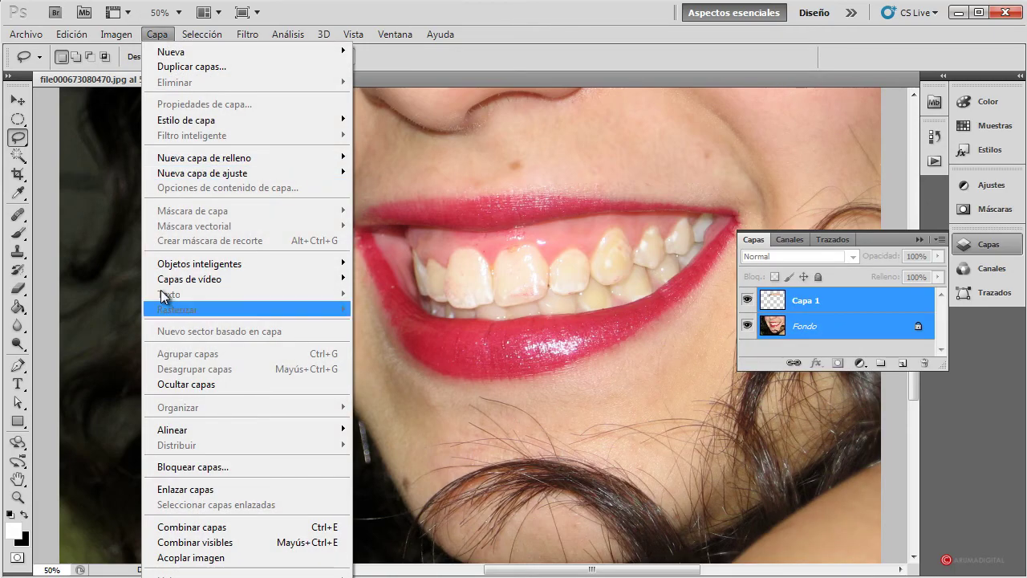
left_click(215, 529)
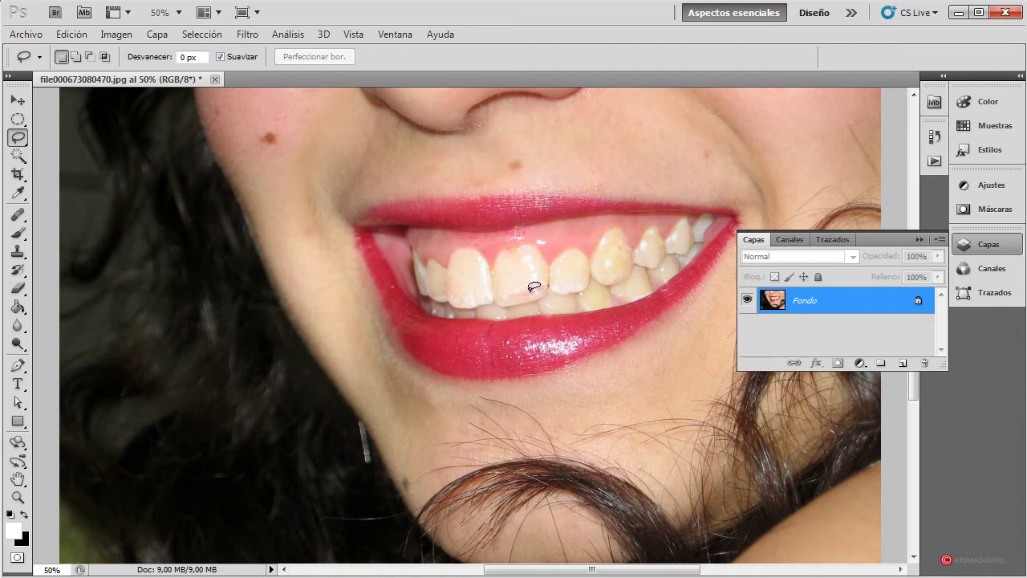
Select the teeth and gums inside the mouth with the Quick Selection tool
left_click(17, 138)
left_click(15, 158)
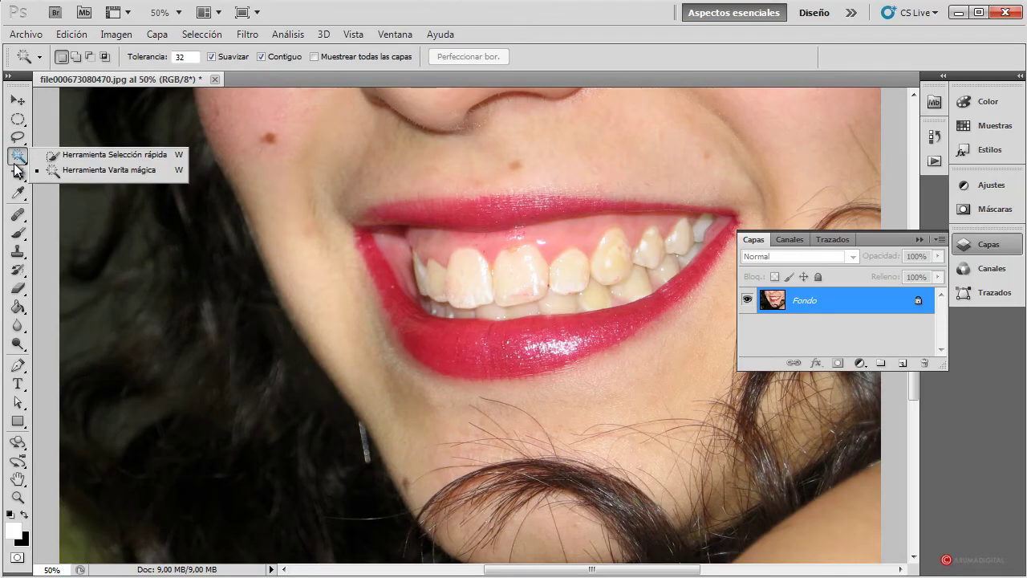
left_click(112, 155)
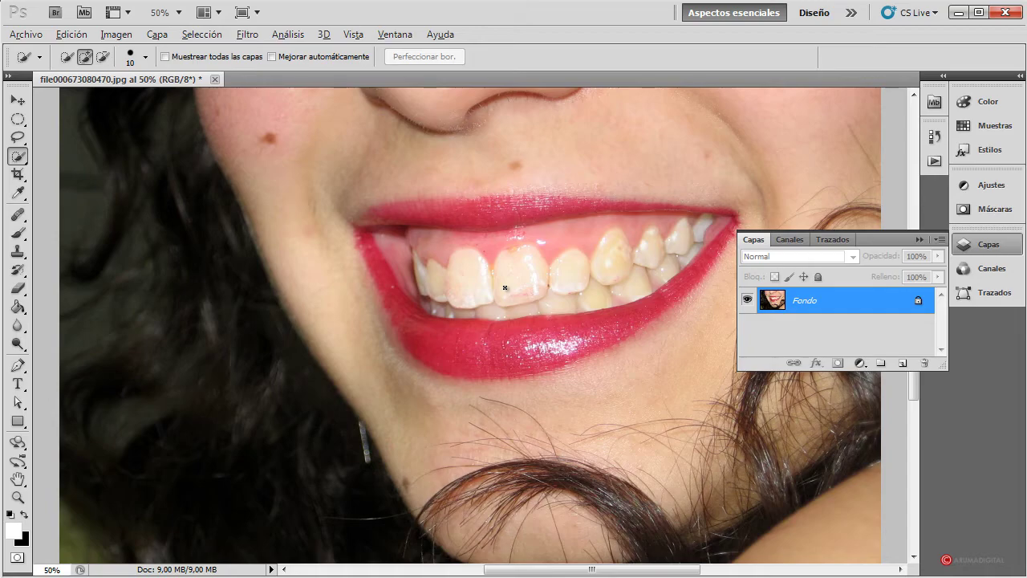
left_click_drag(505, 287, 510, 291)
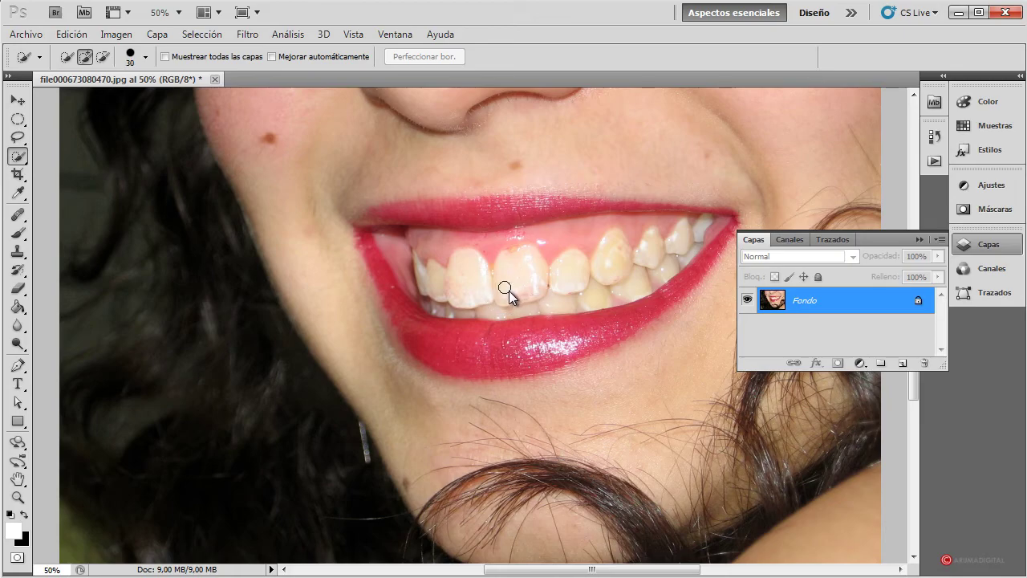
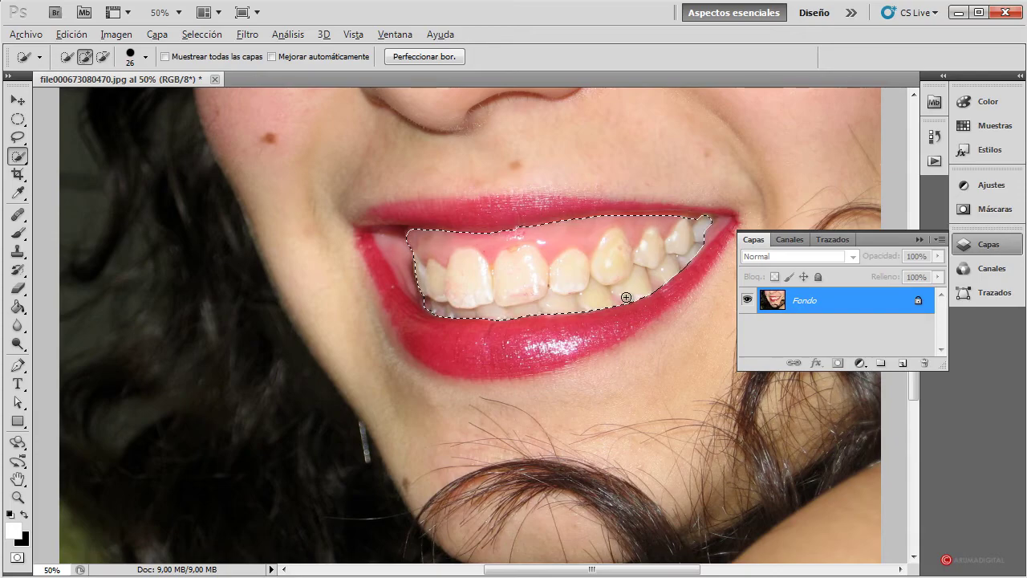
Subtract the upper gums from the quick selection, following the tops of the teeth
key("alt")
mouse_move(410, 233)
left_mouse_down()
mouse_move(428, 242)
mouse_move(465, 229)
mouse_move(590, 226)
mouse_move(690, 203)
left_mouse_up()
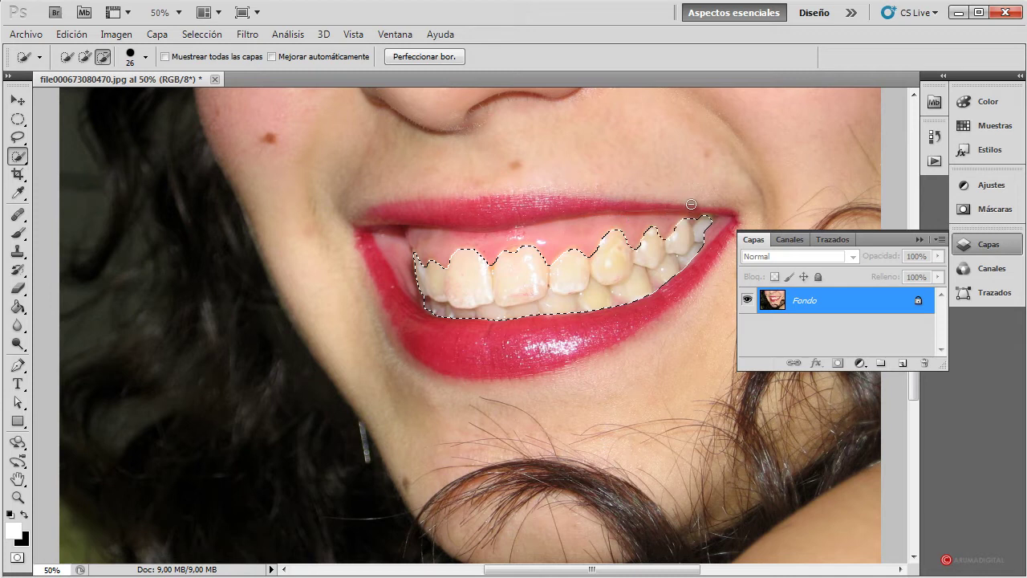
key("alt")
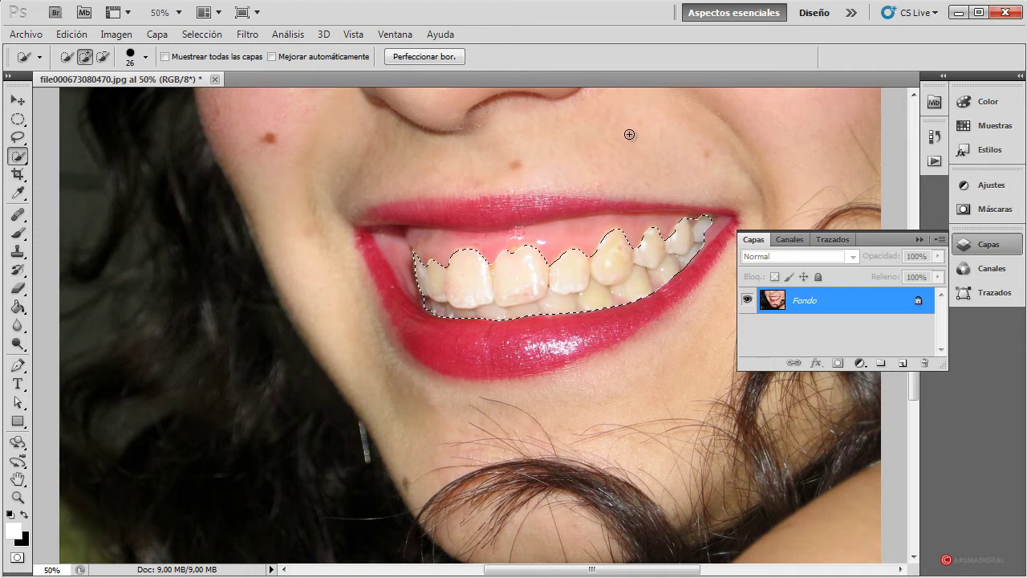
Reduce the Quick Selection brush to 10 and subtract the excess between the small teeth and along the lower lip
key("alt")
key("bracketleft")
key("bracketleft")
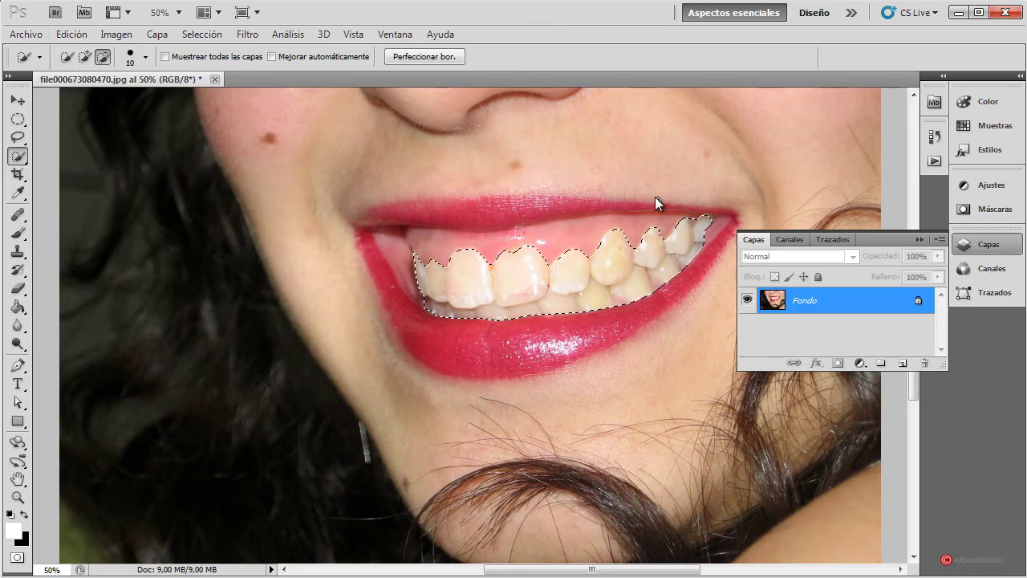
key("alt")
key("alt")
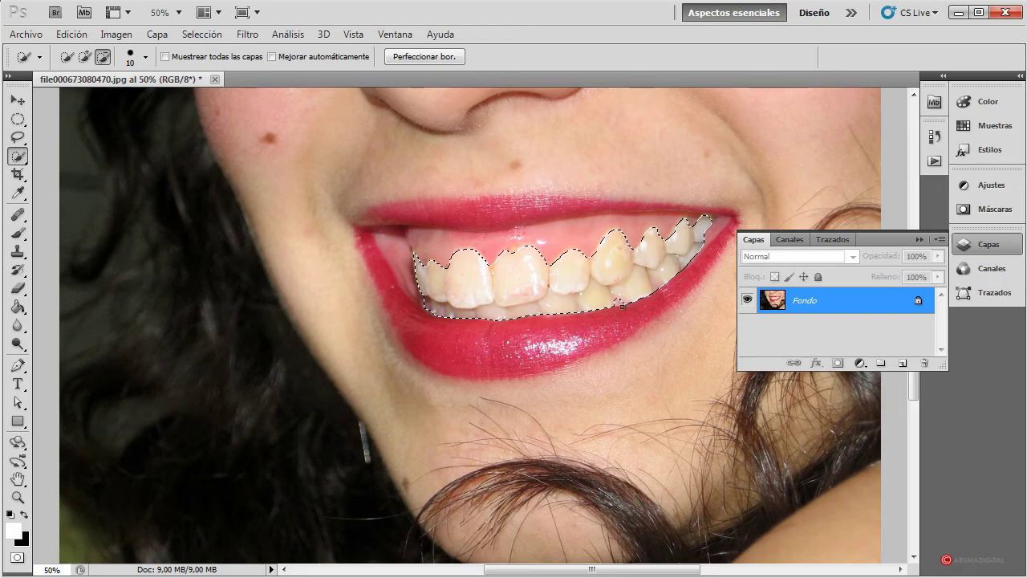
mouse_move(615, 300)
left_mouse_down()
mouse_move(649, 307)
mouse_move(662, 289)
left_mouse_up()
key("alt")
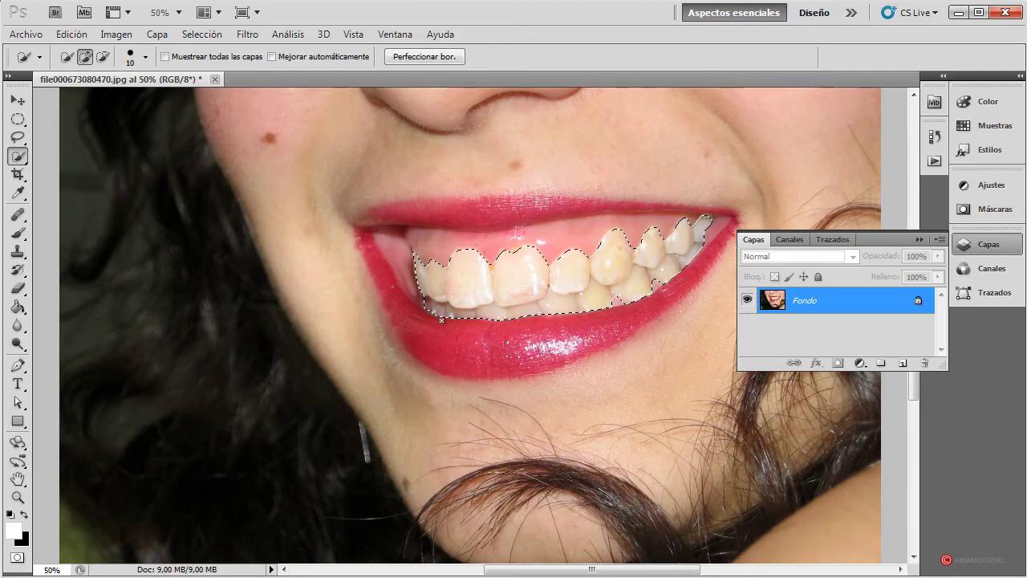
key("alt")
Refine the teeth selection's edge with a 3.0 px feather (Calar) and a -3% edge shift, leaving smoothing at 0
left_click(440, 57)
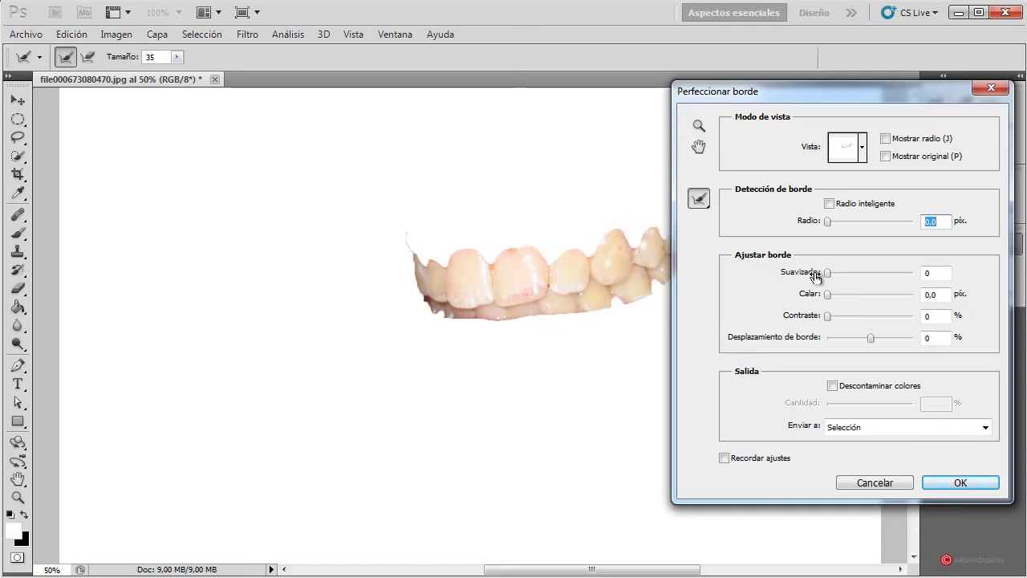
left_click_drag(827, 274, 867, 272)
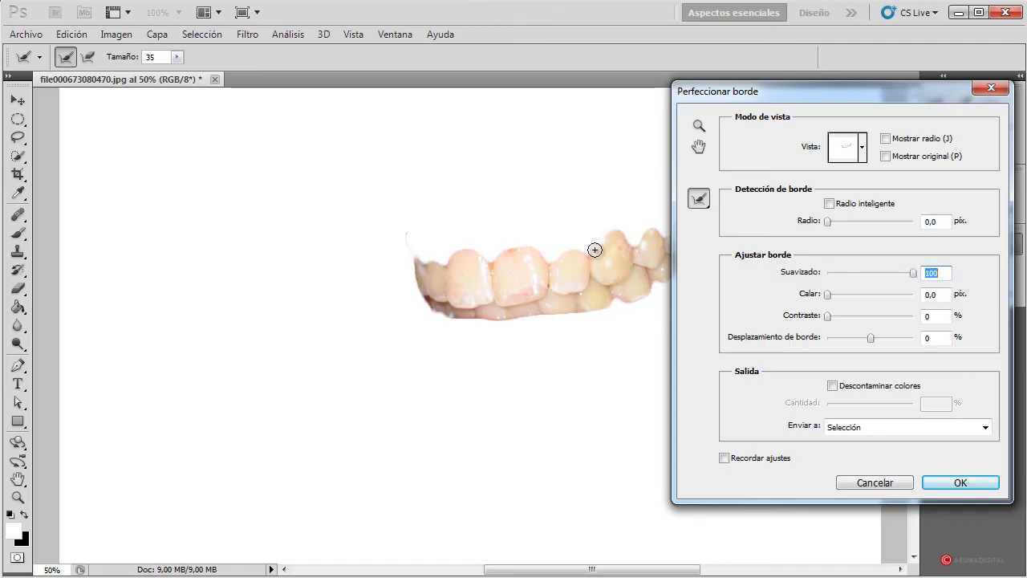
type("0")
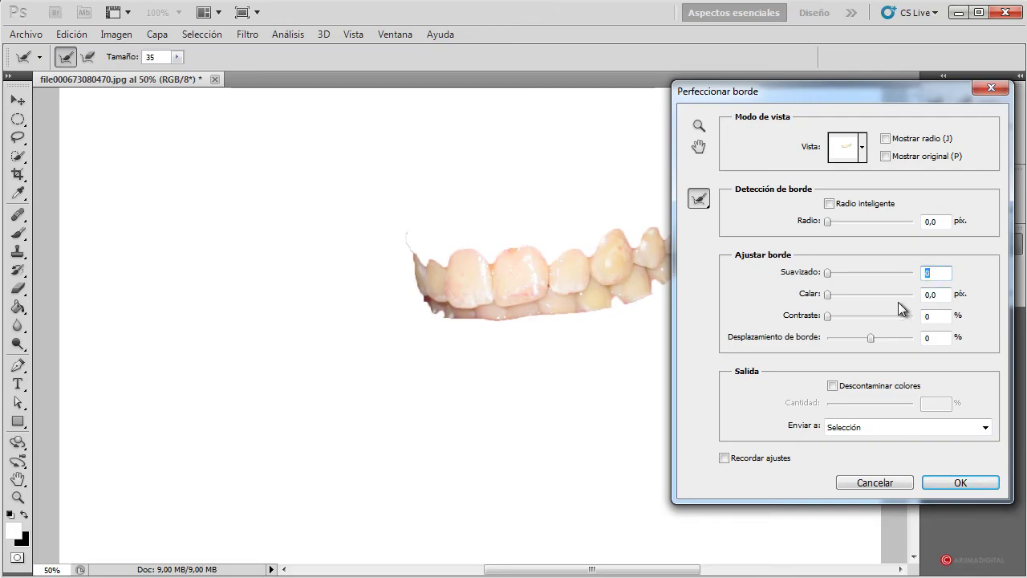
left_click_drag(829, 293, 848, 294)
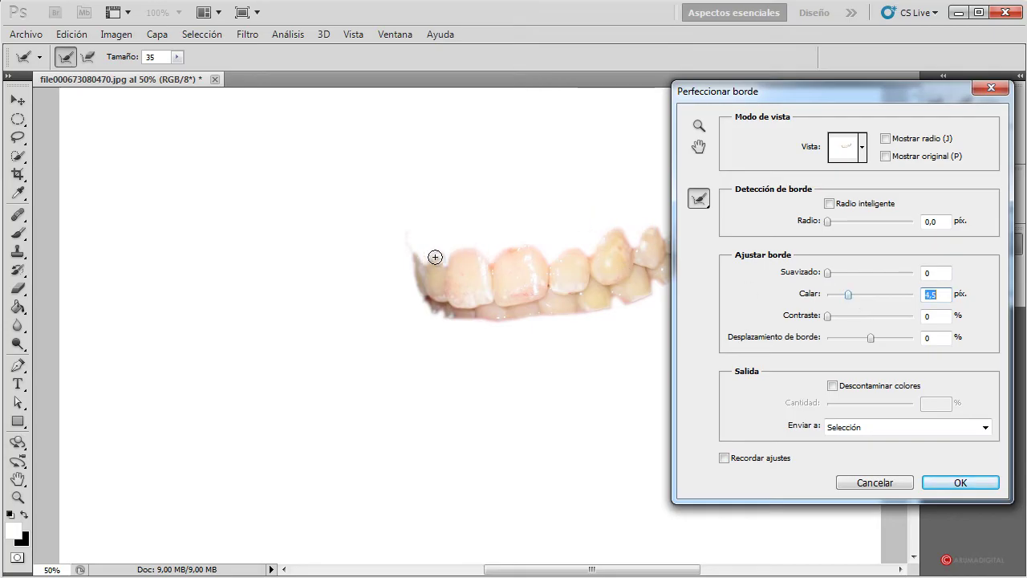
mouse_move(848, 294)
left_mouse_down()
mouse_move(865, 301)
mouse_move(841, 301)
left_mouse_up()
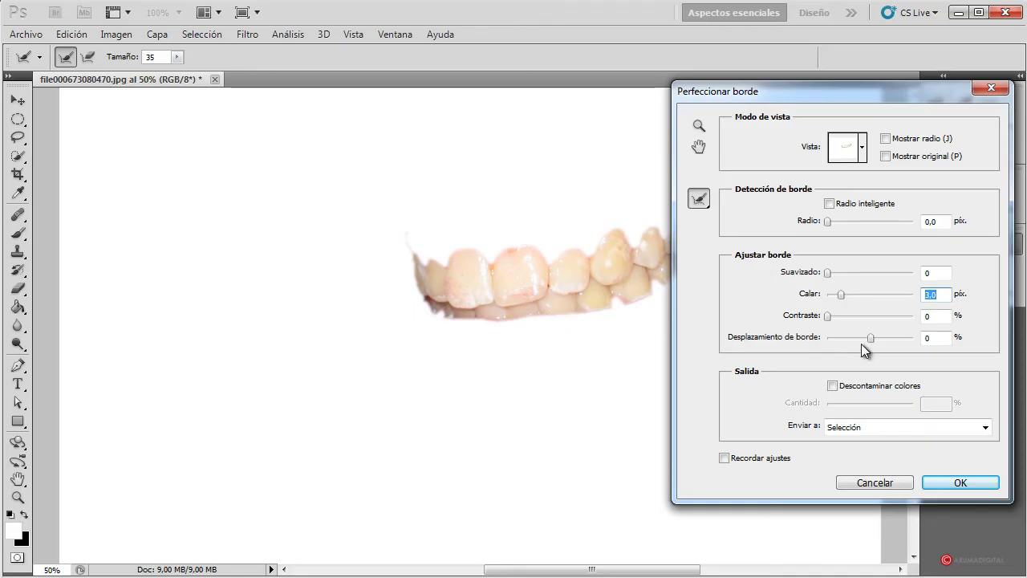
mouse_move(871, 338)
left_mouse_down()
mouse_move(797, 343)
mouse_move(871, 343)
left_mouse_up()
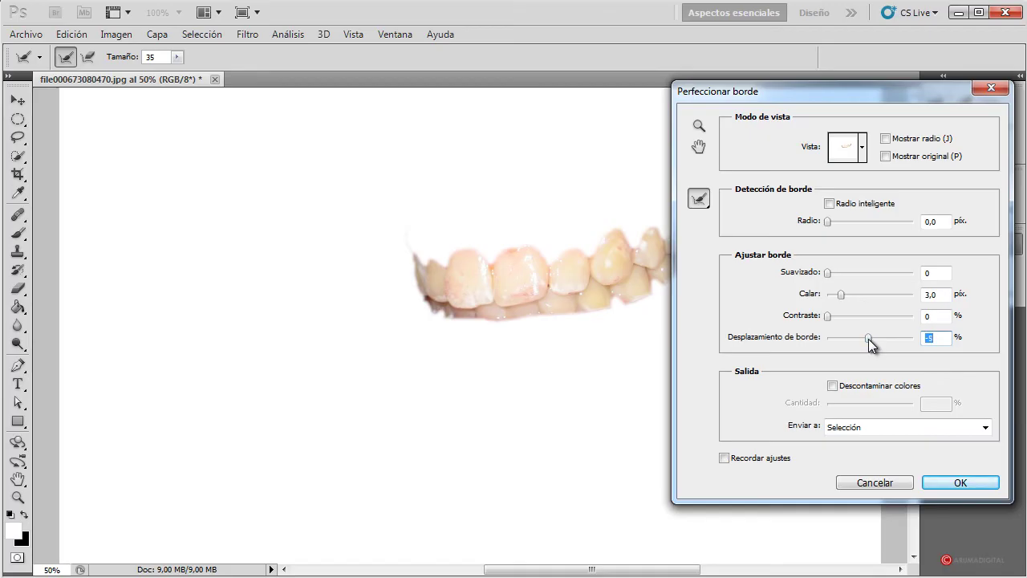
left_click_drag(873, 337, 872, 342)
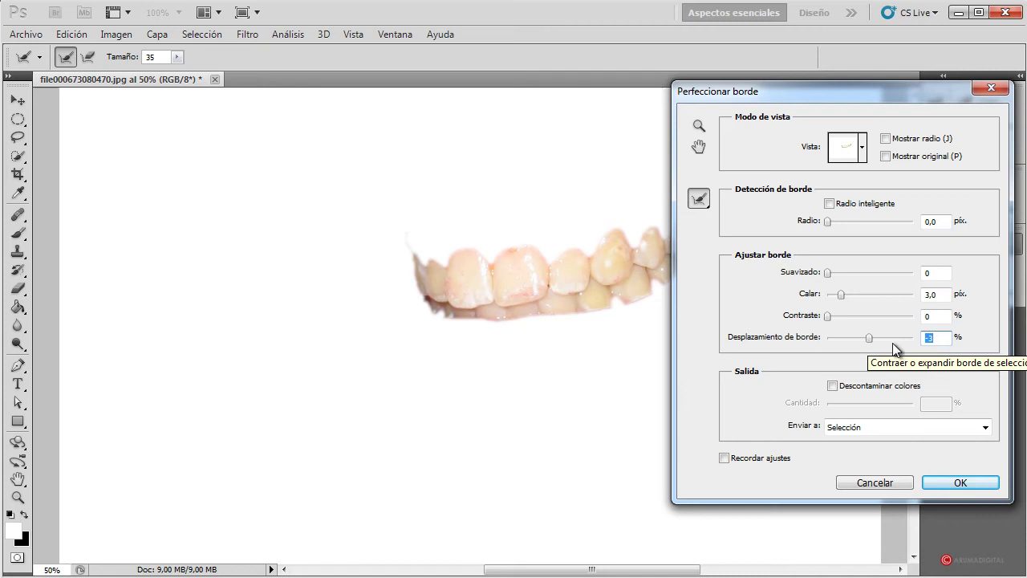
left_click(959, 484)
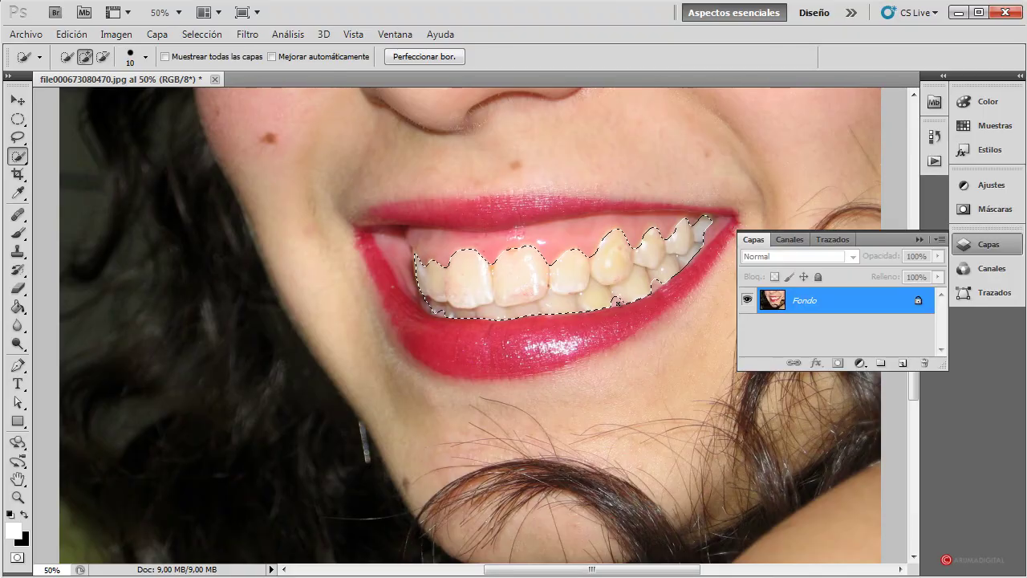
Add a Tono/saturación adjustment layer for the selected teeth and set Amarillos to saturation -94 and luminosity +67
left_click(989, 184)
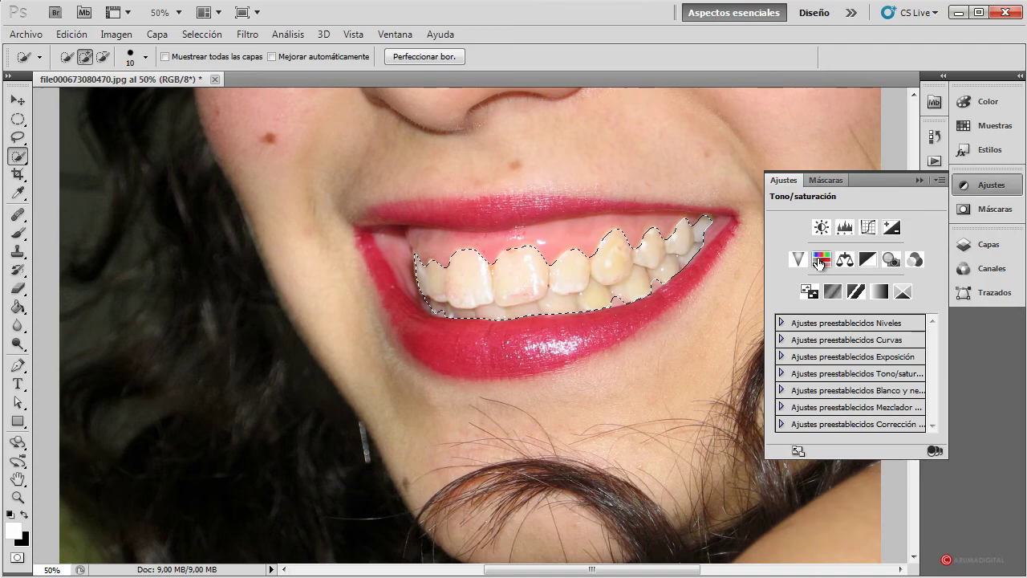
left_click(820, 259)
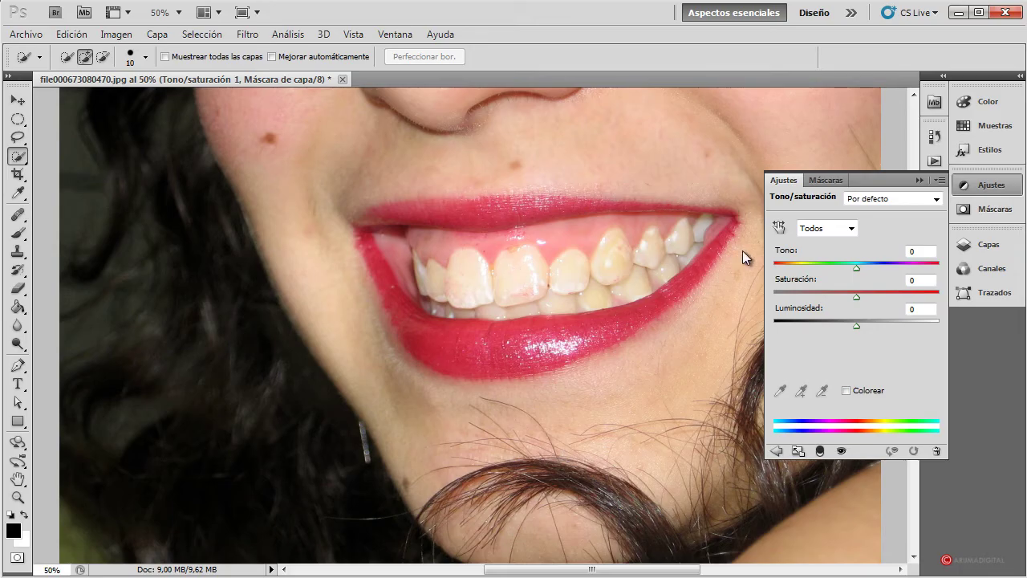
left_click(850, 228)
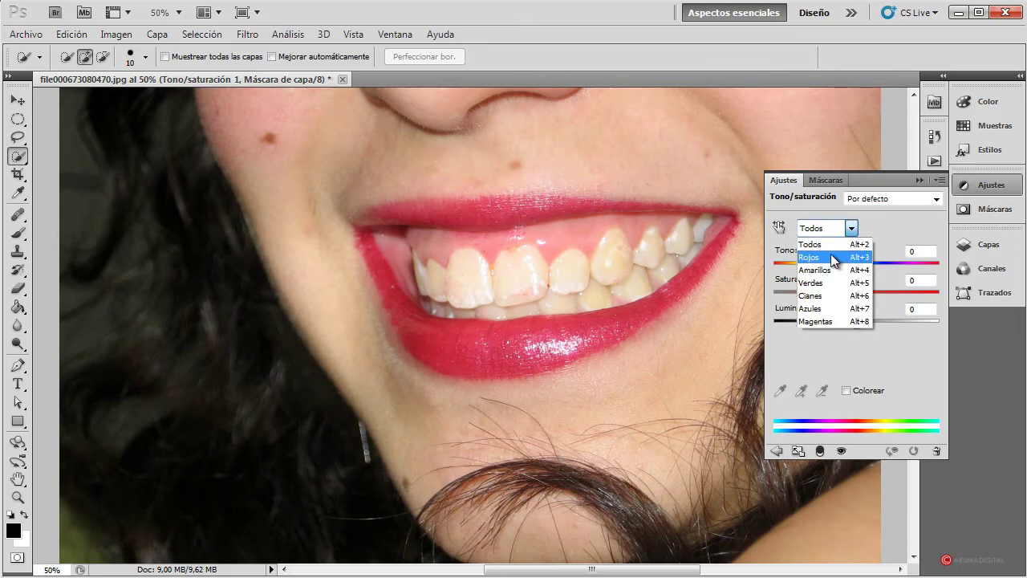
left_click(822, 270)
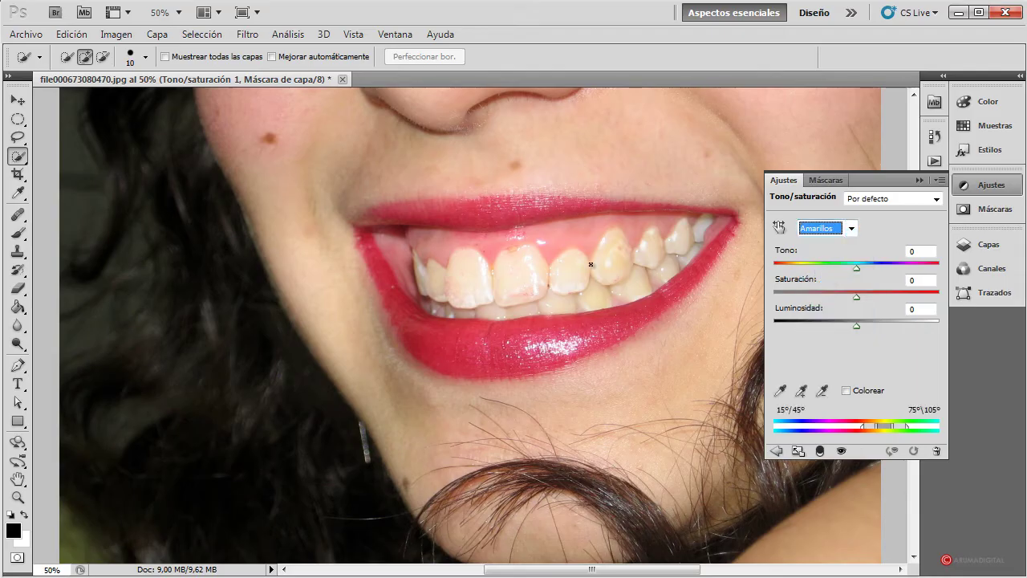
left_click_drag(856, 298, 779, 295)
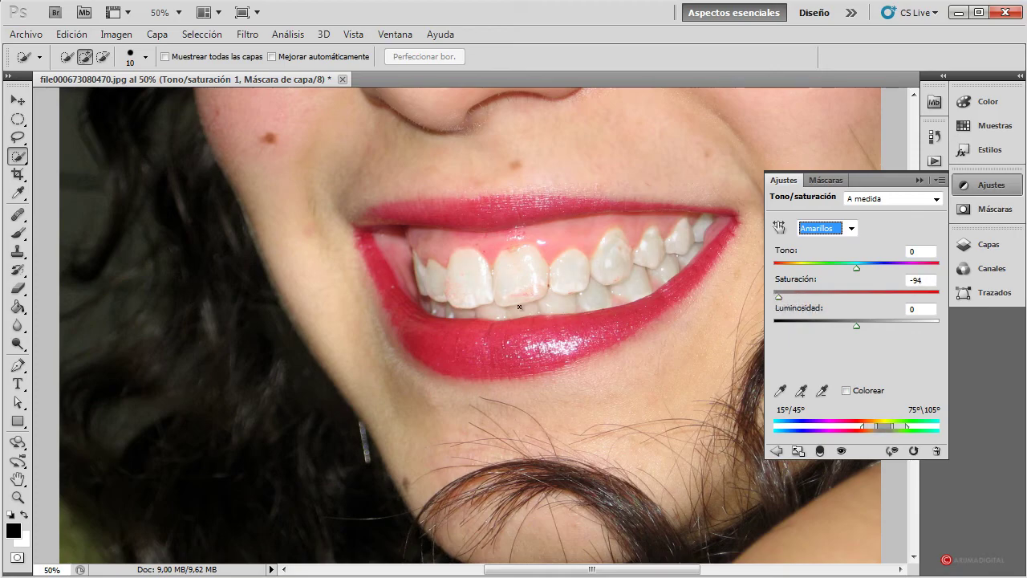
left_click_drag(854, 326, 921, 325)
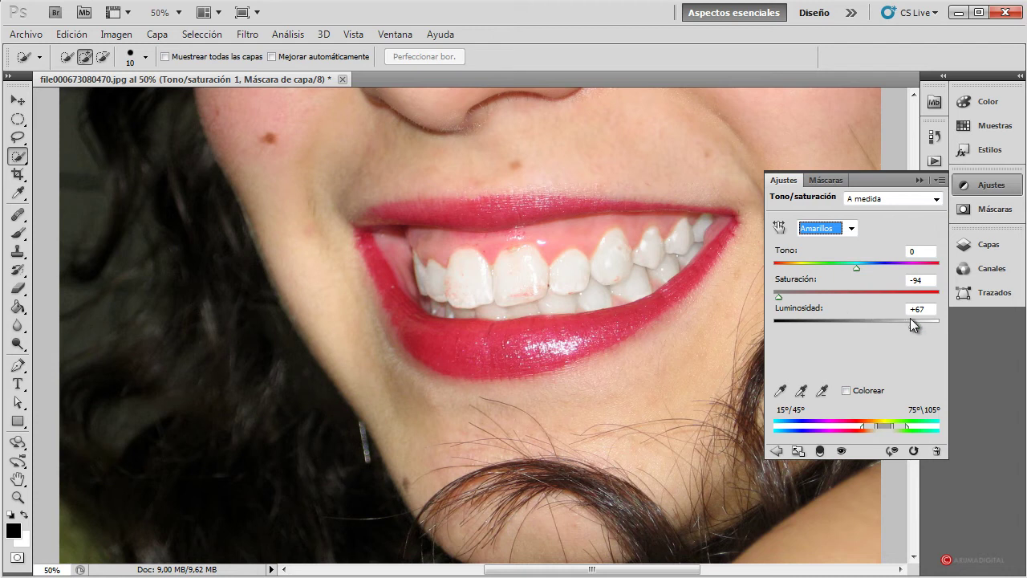
left_click_drag(910, 329, 910, 326)
left_click(923, 181)
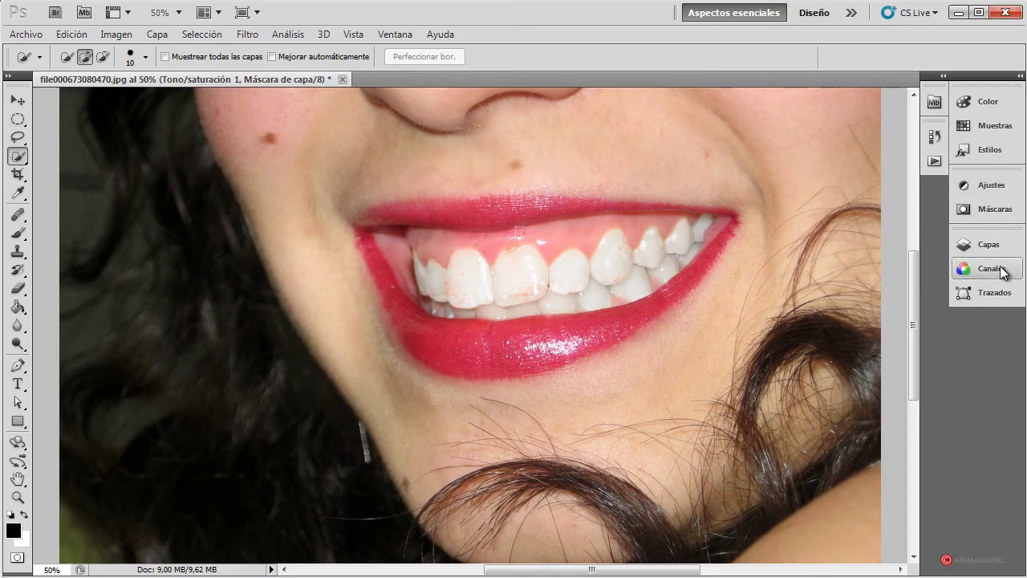
Try reducing the Rojos saturation to -27 with an unmasked Tono/saturación layer directly above Fondo
left_click(989, 244)
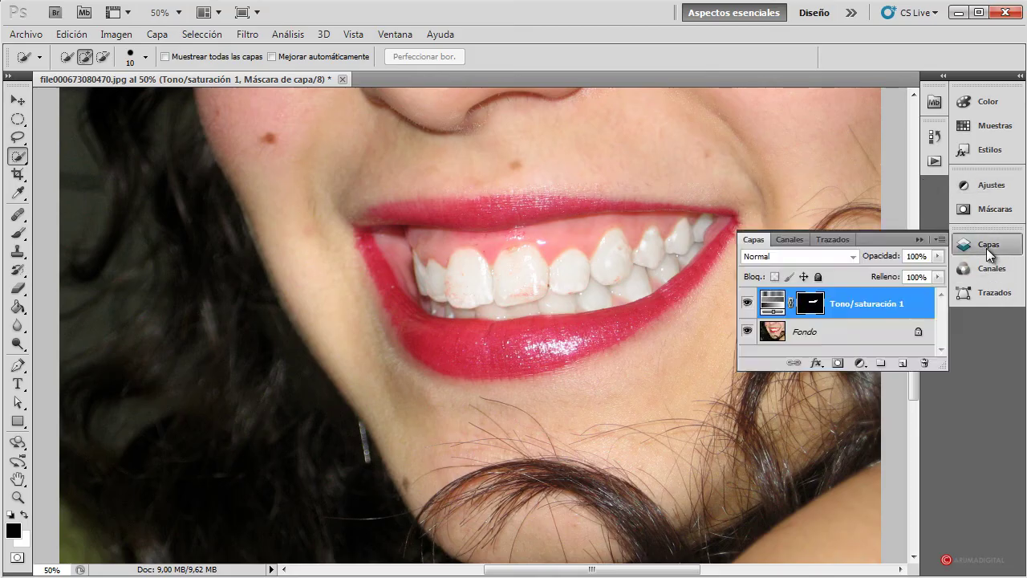
left_click(814, 332)
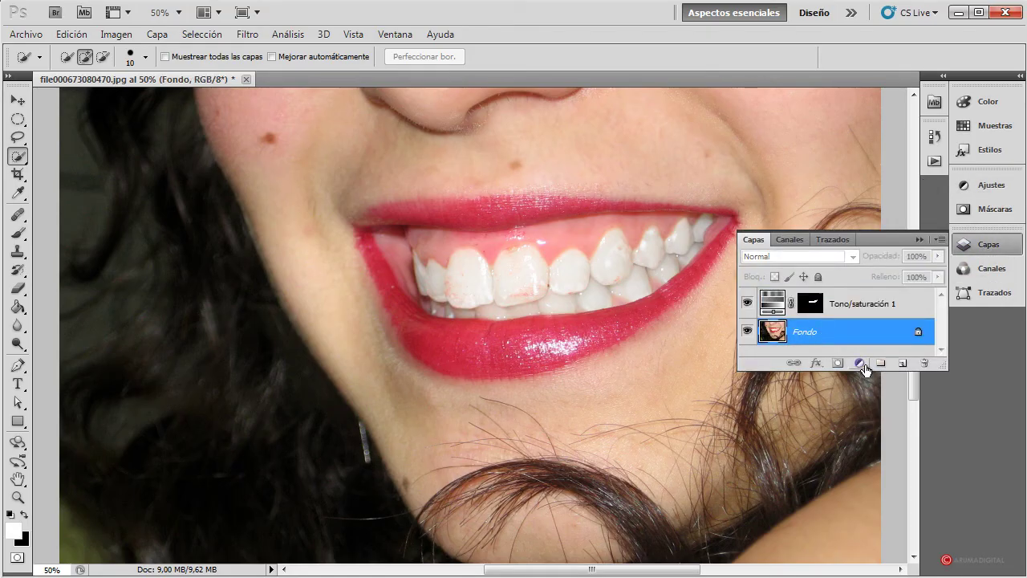
left_click(865, 367)
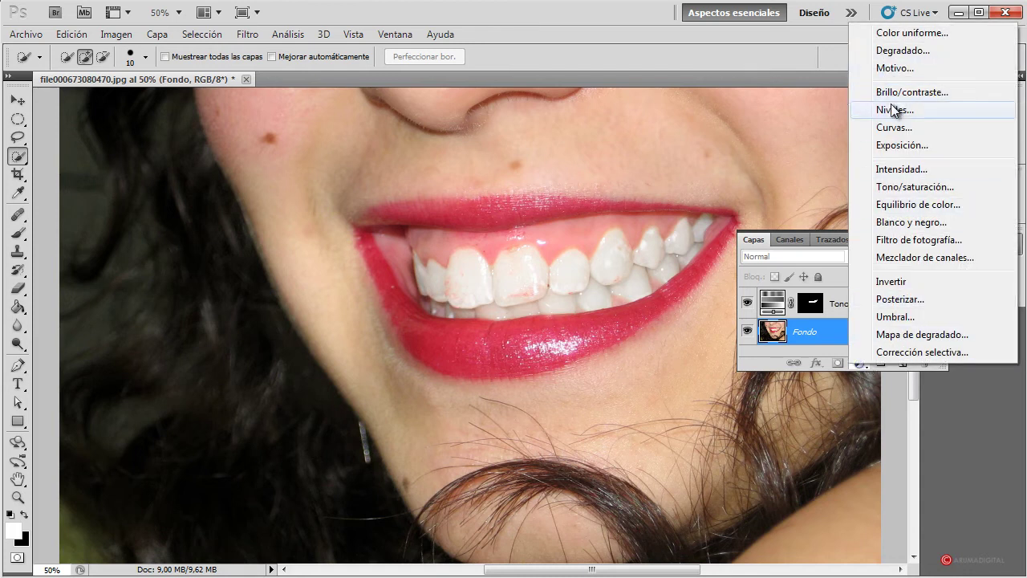
left_click(902, 187)
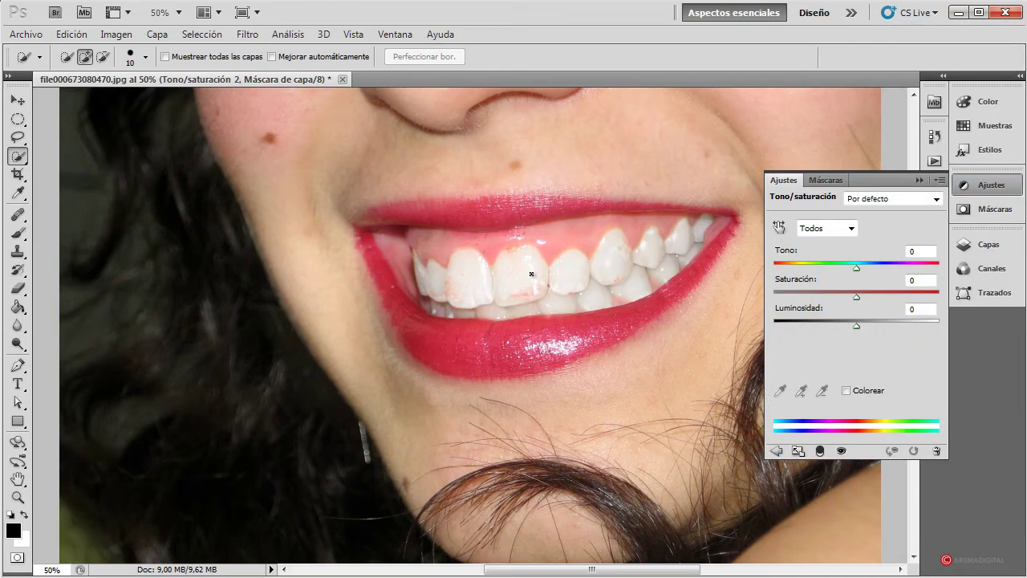
left_click(851, 228)
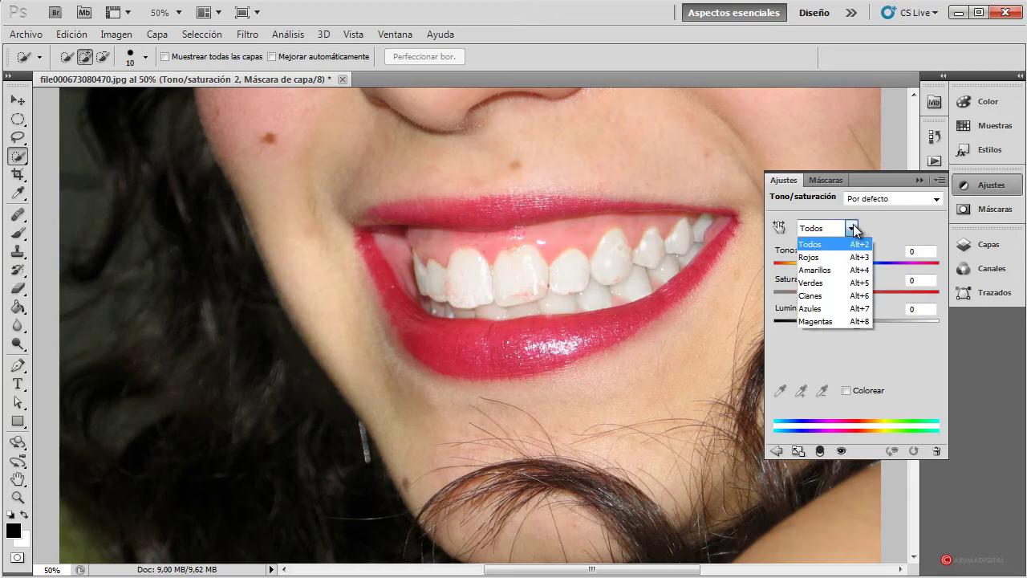
left_click(838, 257)
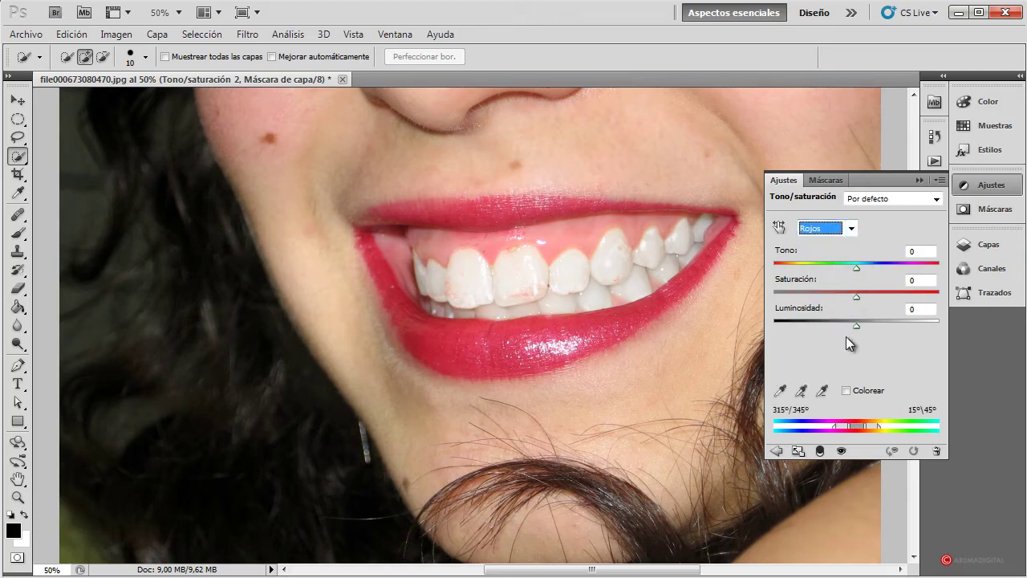
left_click_drag(855, 296, 833, 295)
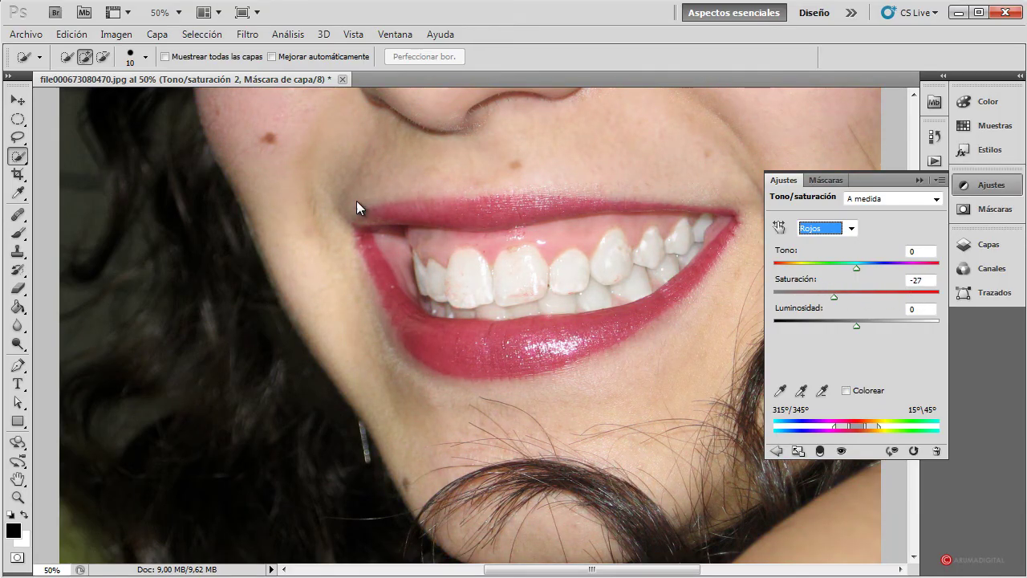
Undo the Rojos saturation change and step back past the creation of the unmasked Tono/saturación layer
left_click(71, 35)
left_click(84, 56)
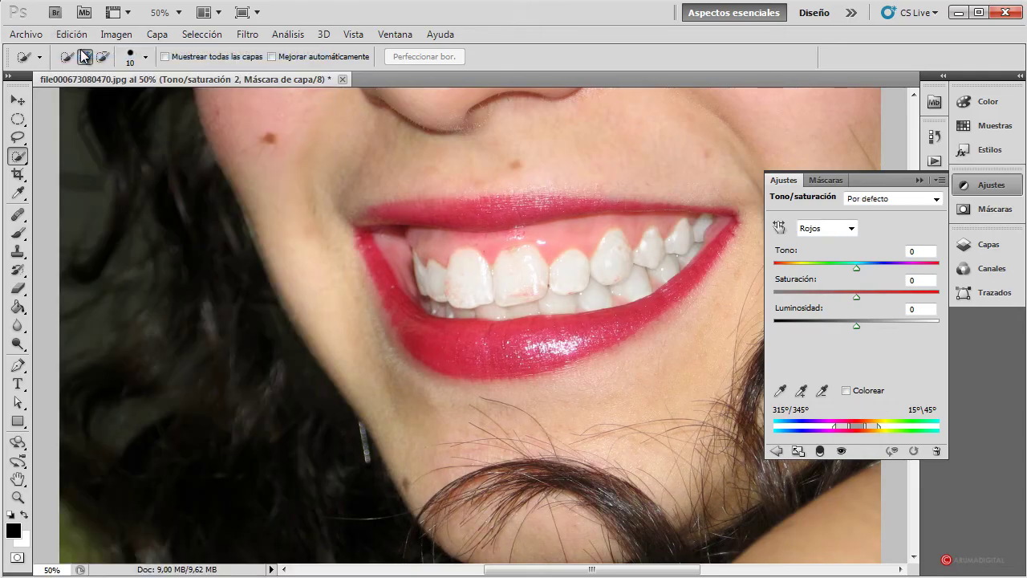
left_click(71, 34)
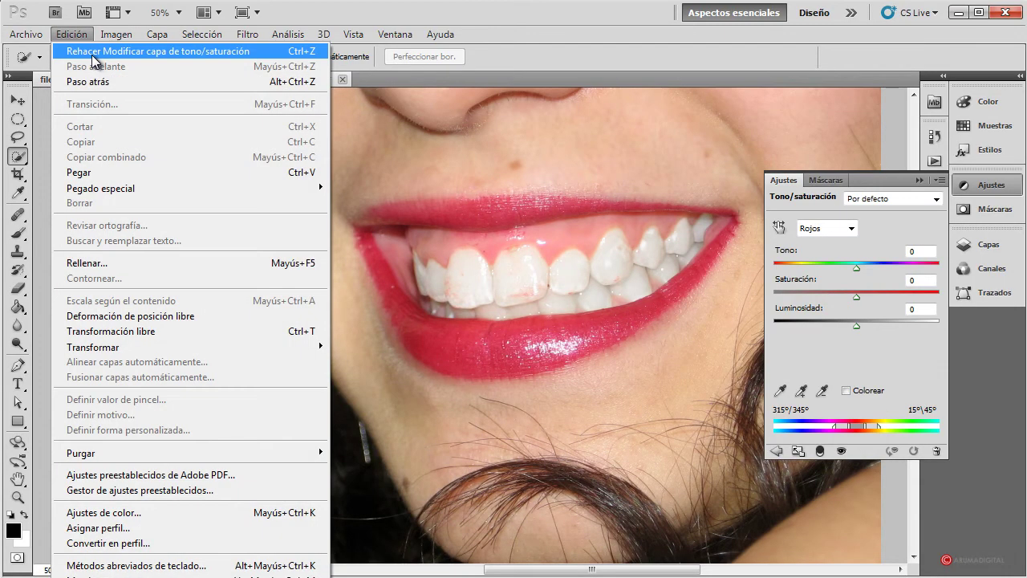
left_click(101, 75)
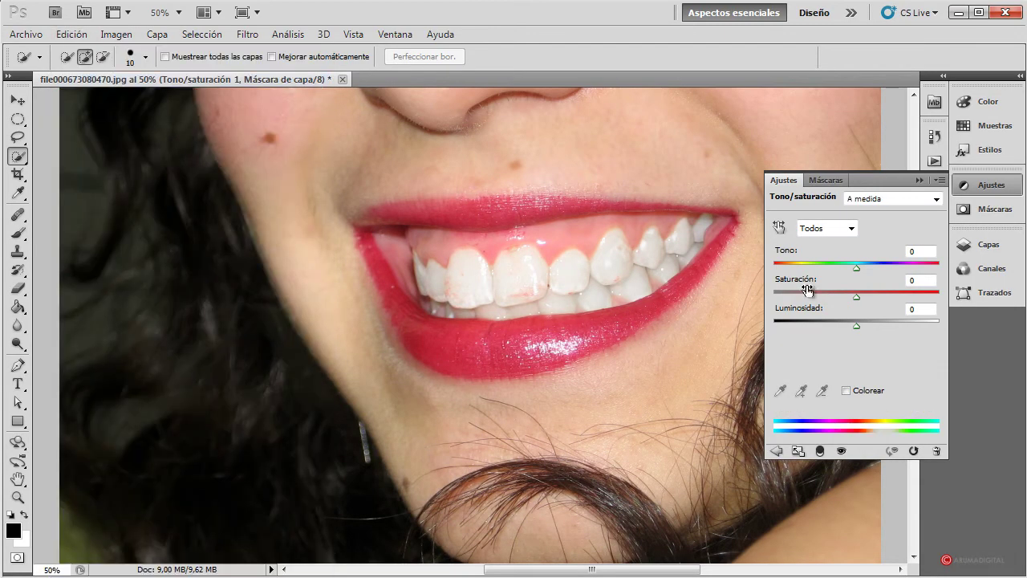
Restore the previous teeth selection with Volver a seleccionar
left_click(920, 180)
left_click(987, 244)
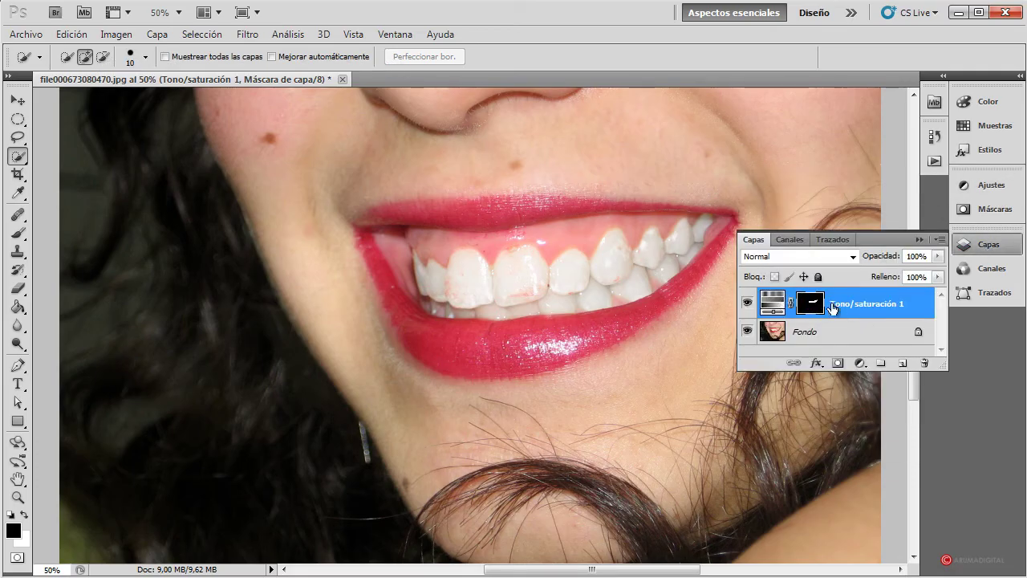
left_click(202, 35)
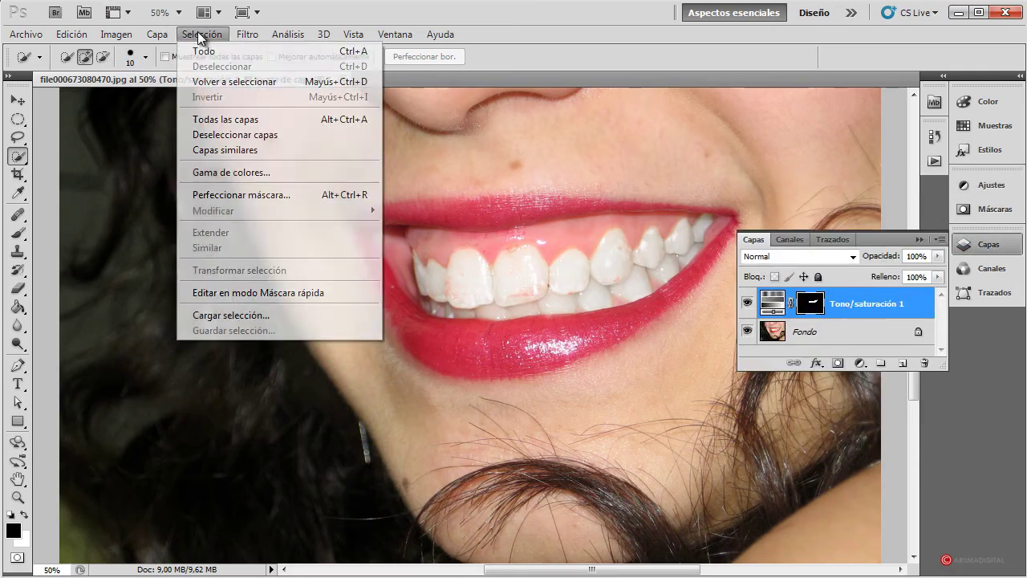
left_click(222, 83)
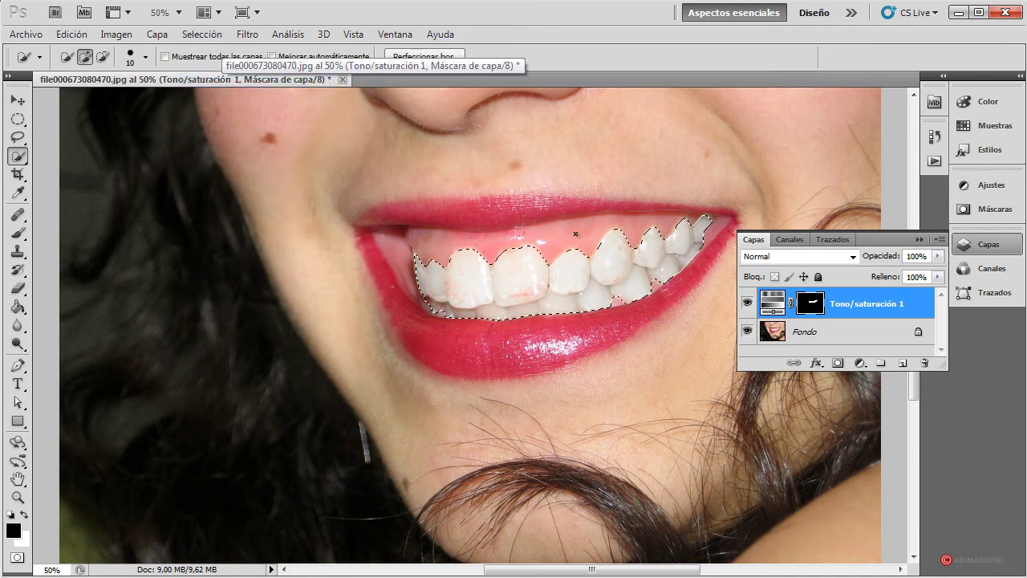
Add a Tono/saturación layer for the selected teeth directly above Fondo and set its Rojos saturation to -80
left_click(846, 330)
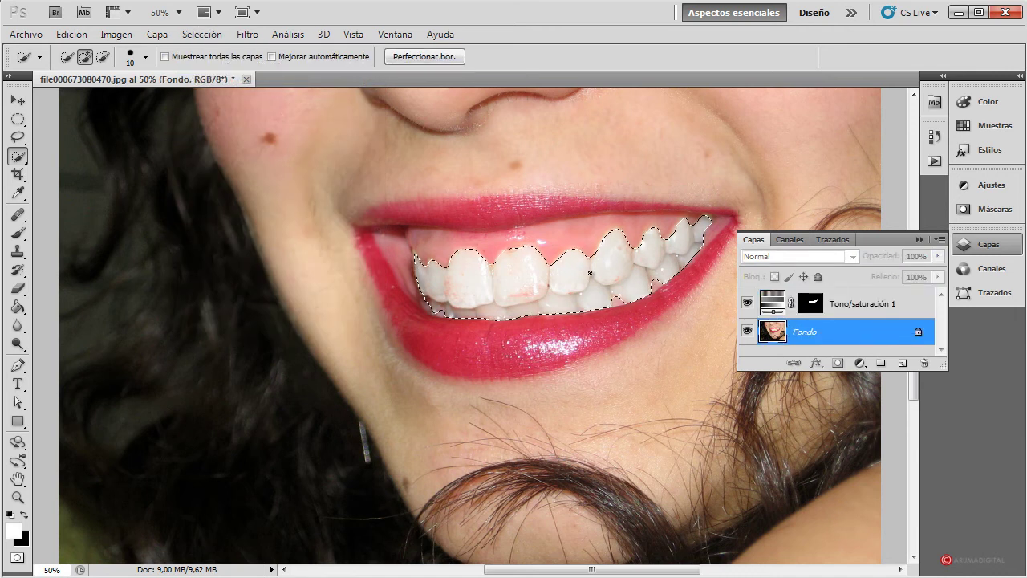
left_click(861, 363)
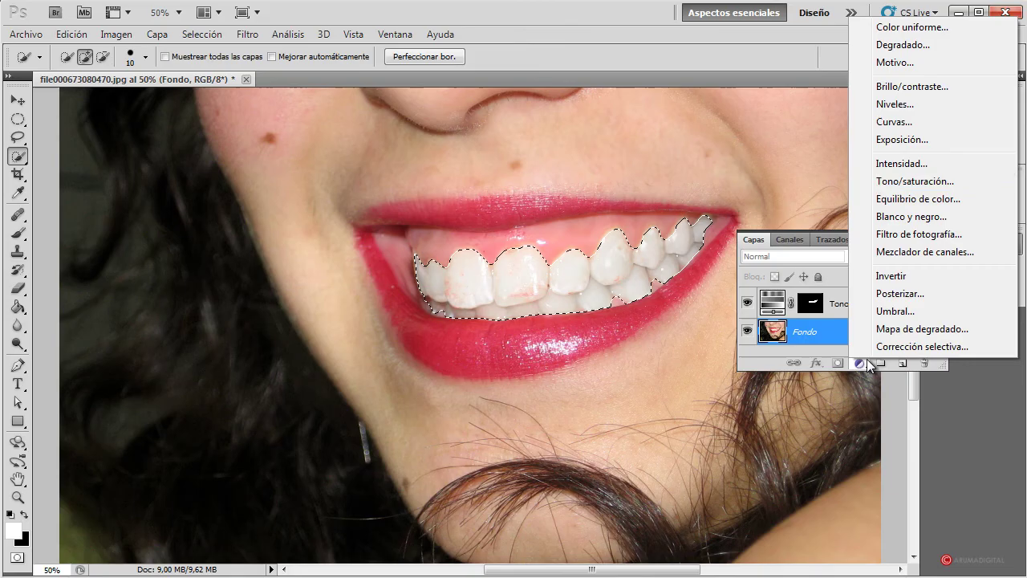
left_click(887, 181)
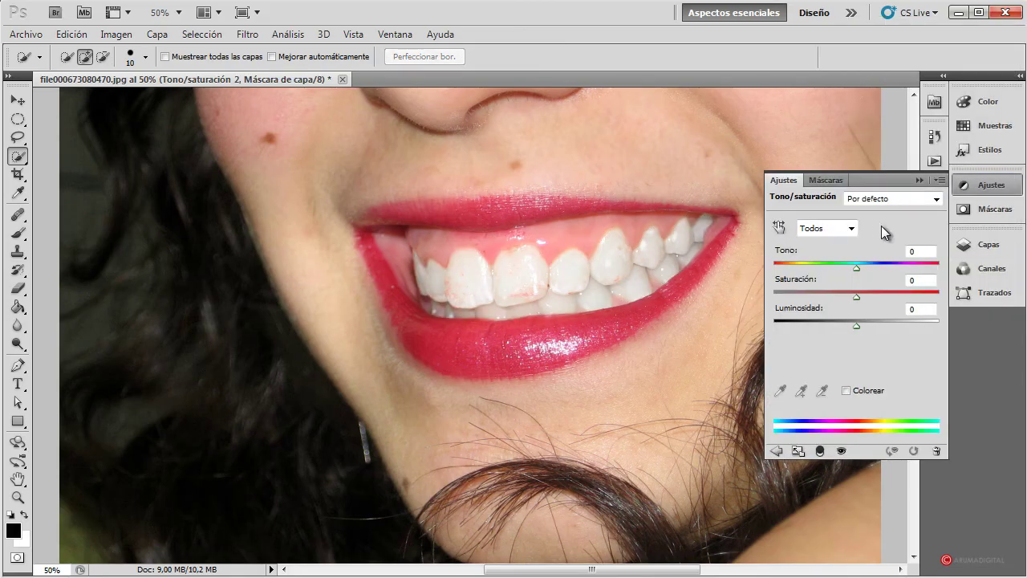
left_click(850, 229)
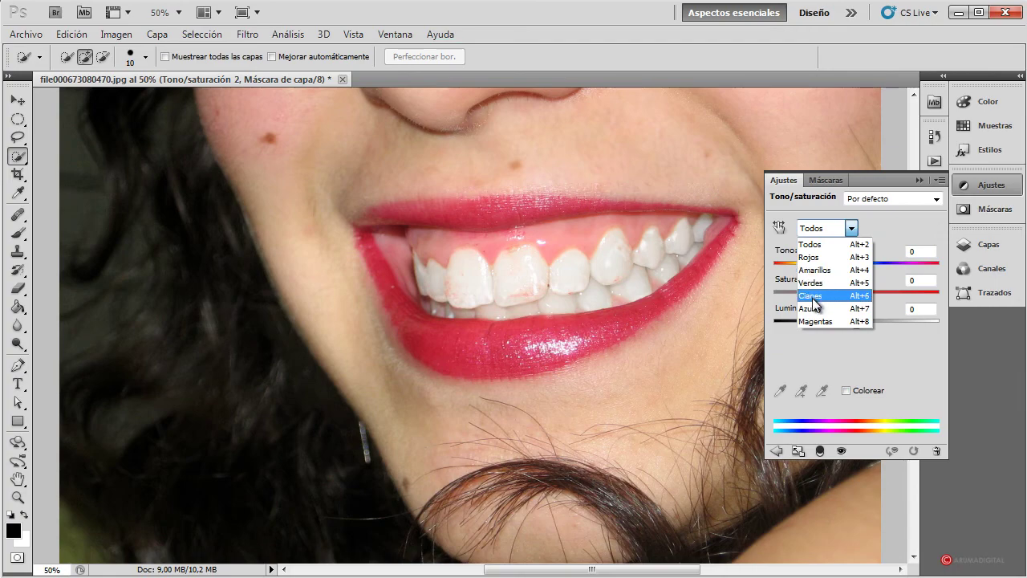
left_click(811, 258)
left_click_drag(858, 293, 790, 298)
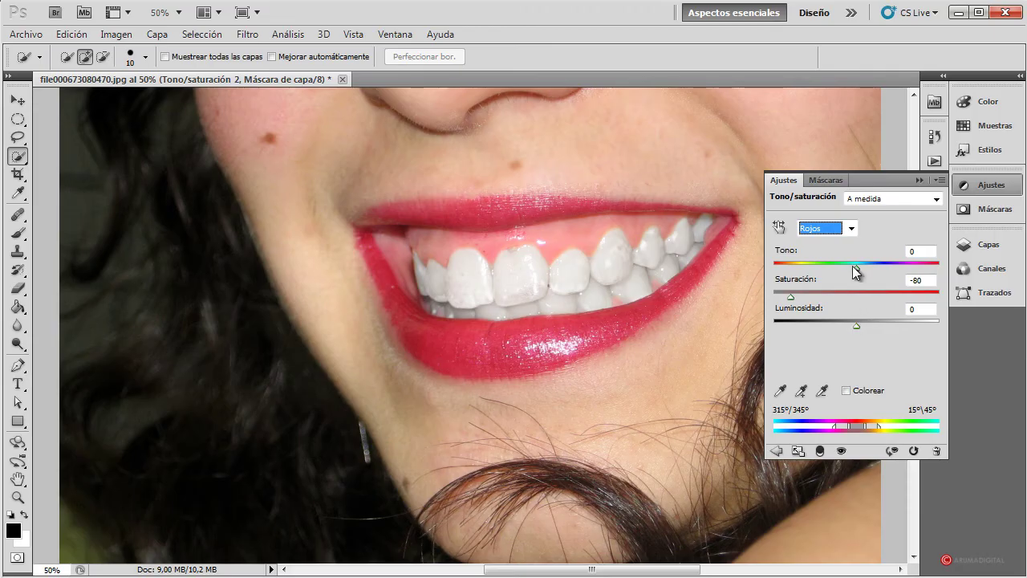
mouse_move(855, 267)
left_mouse_down()
mouse_move(873, 268)
mouse_move(831, 266)
mouse_move(897, 266)
mouse_move(852, 267)
left_mouse_up()
left_click(920, 179)
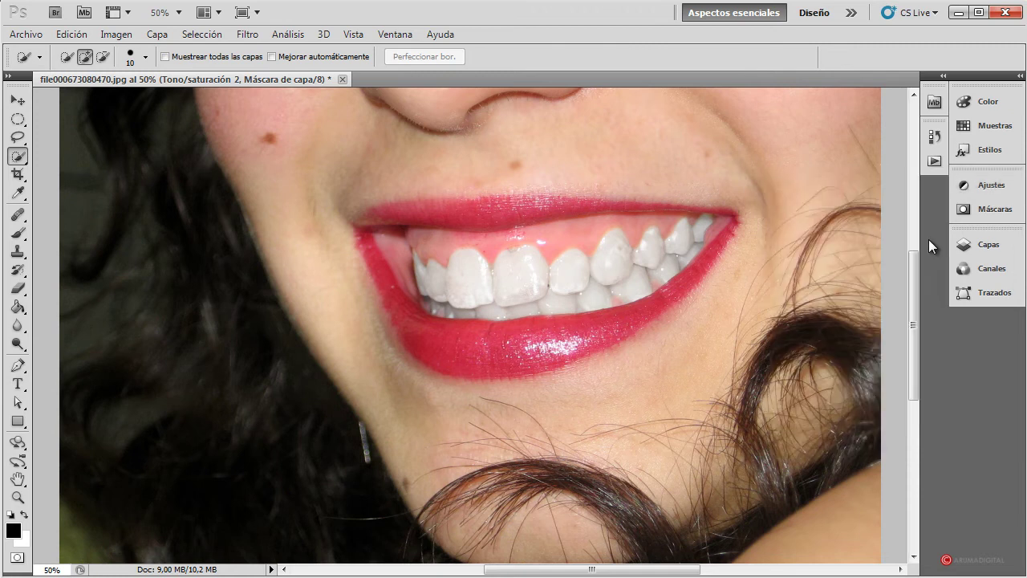
left_click(974, 254)
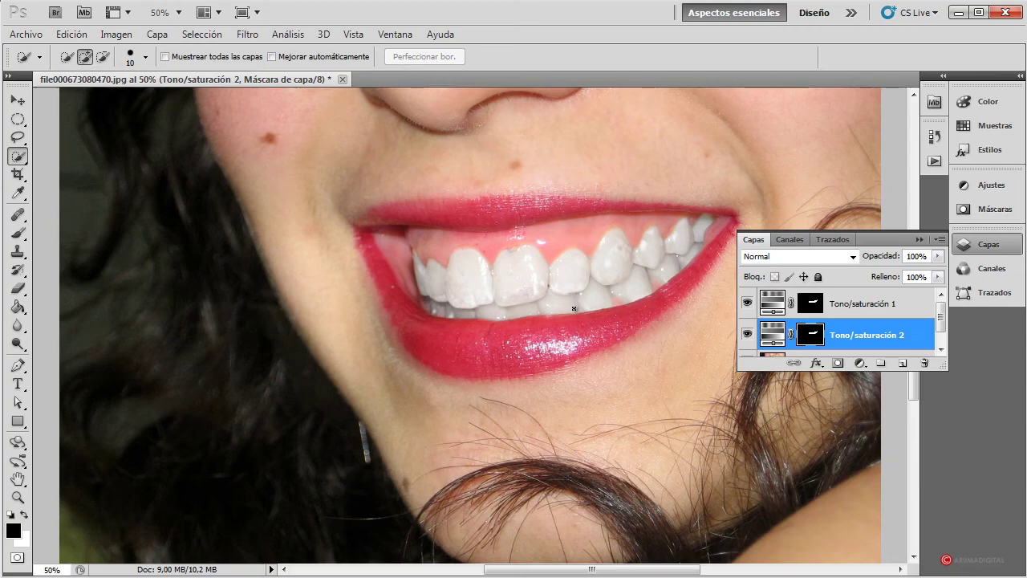
Try lowering the opacity of the Tono/saturación 2 layer and return it to 100%
left_click(928, 303)
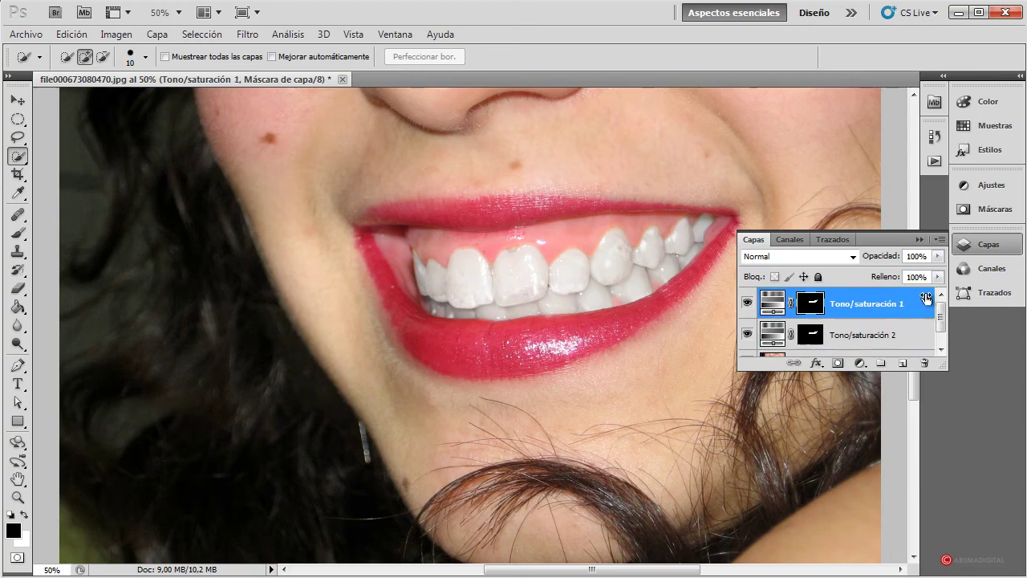
left_click(905, 337)
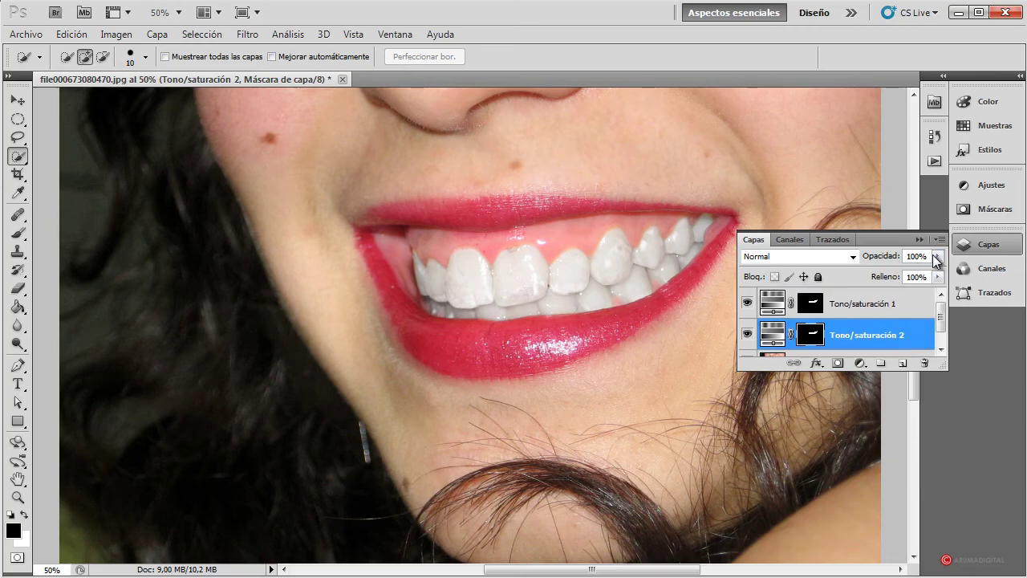
left_click(937, 256)
left_click_drag(937, 280, 963, 275)
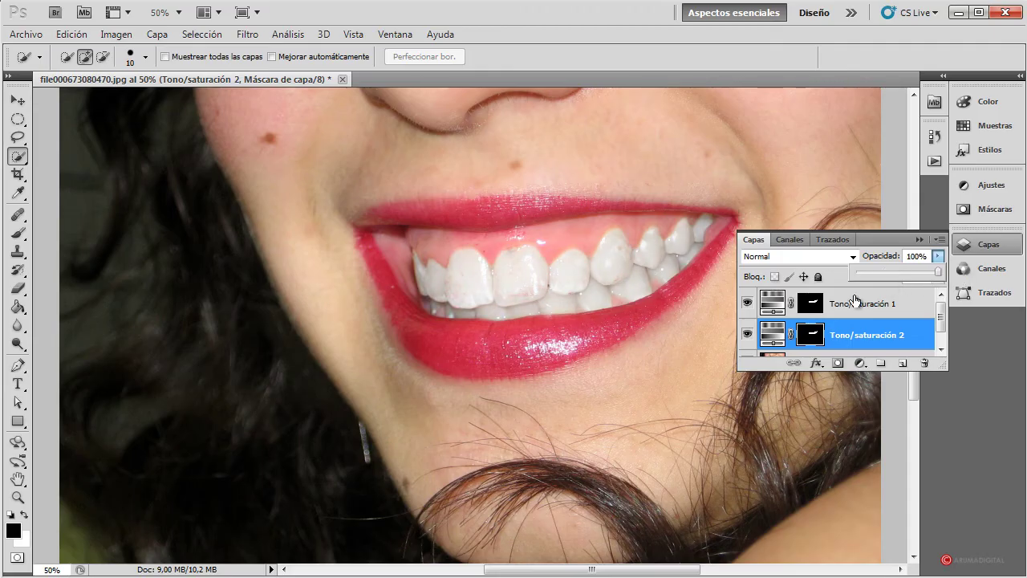
Try the Tono/saturación 1 layer at 90% opacity
left_click(887, 305)
left_click(888, 305)
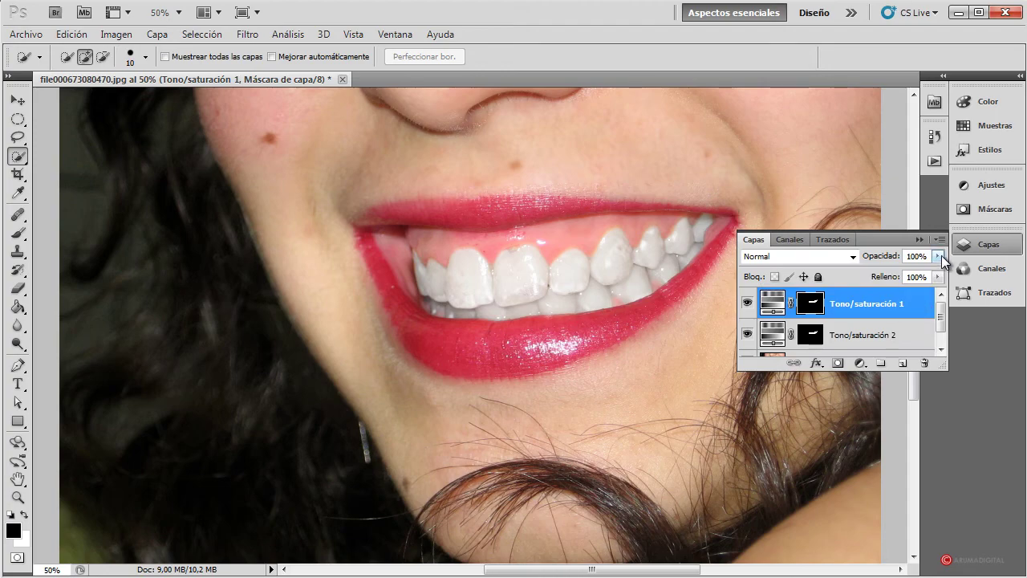
left_click(939, 256)
left_click_drag(937, 276, 922, 254)
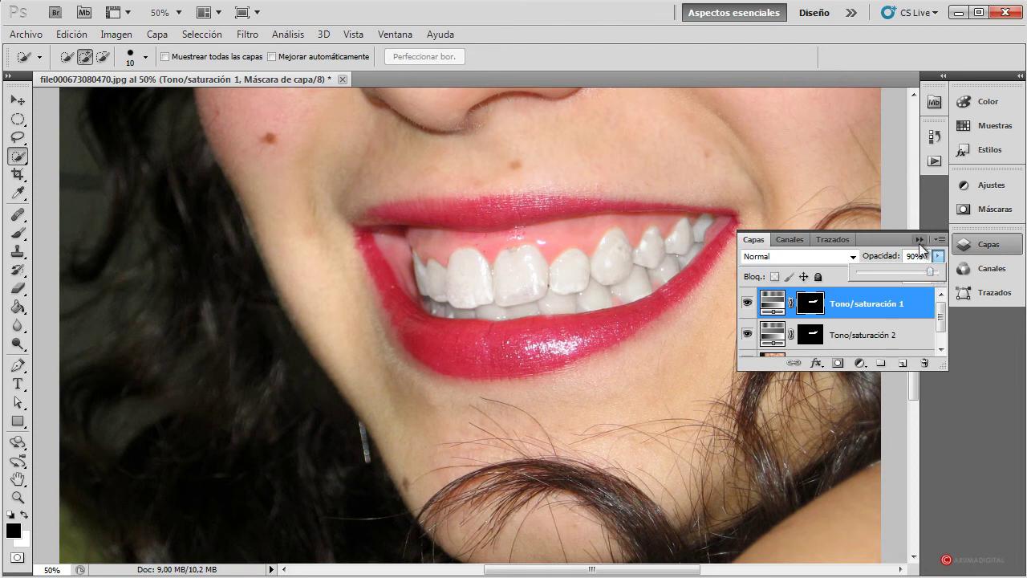
Clone clean enamel over the stained upper edge of the large central front tooth on Fondo with a size 23 clone stamp
scroll(939, 321, "down", 1)
left_click(851, 346)
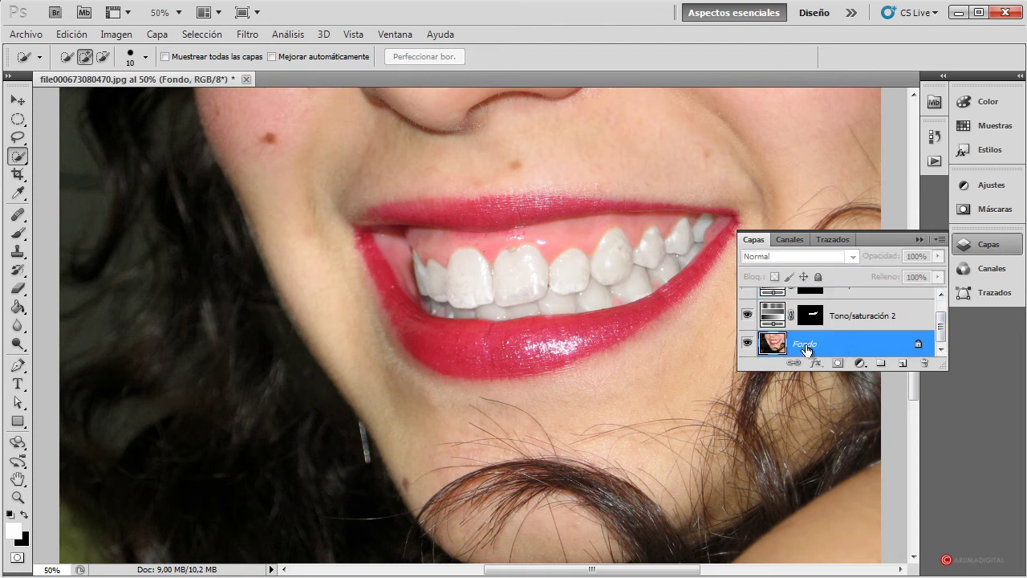
left_click(919, 239)
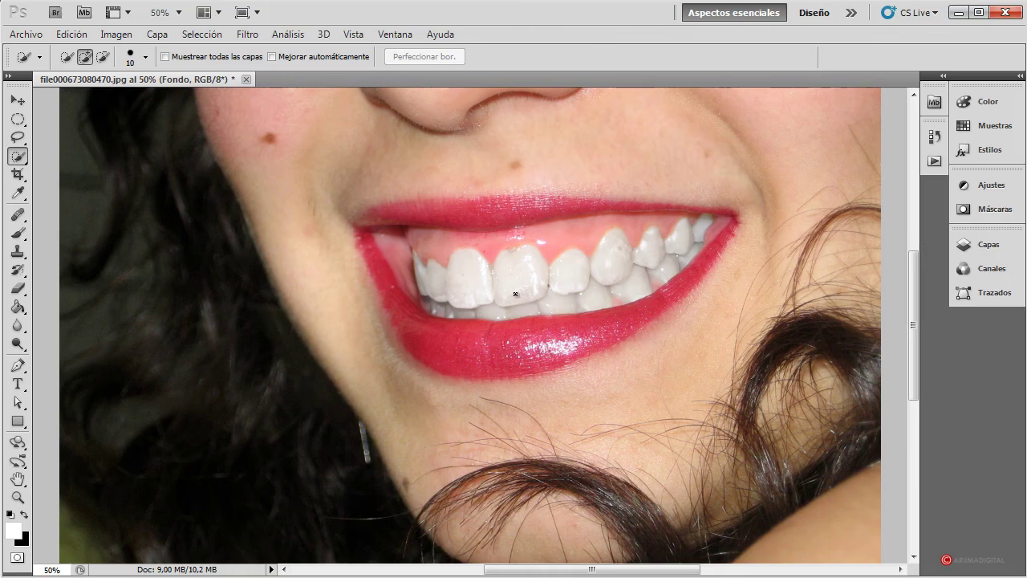
left_click(49, 568)
type("75")
key("Return")
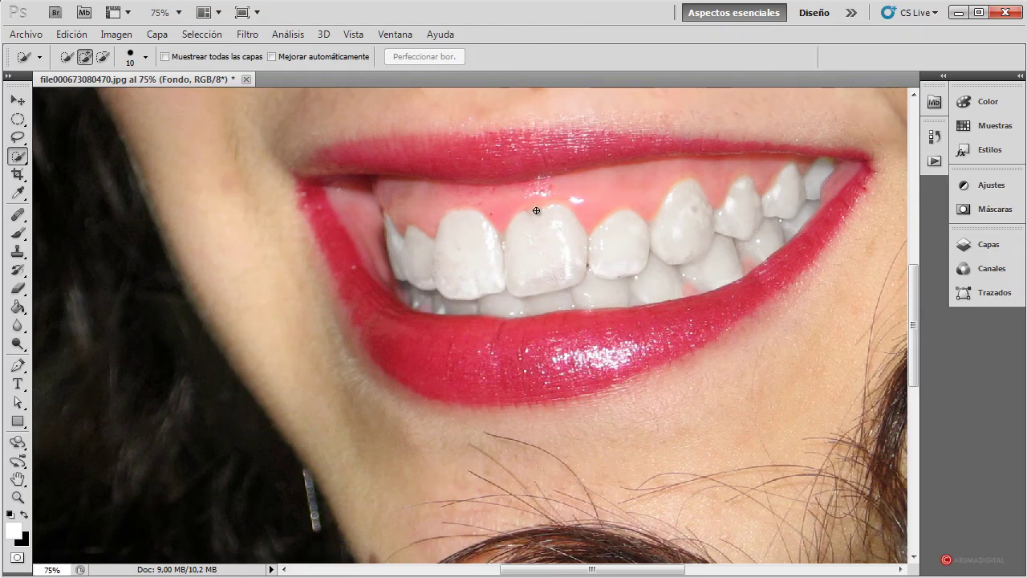
left_click(15, 254)
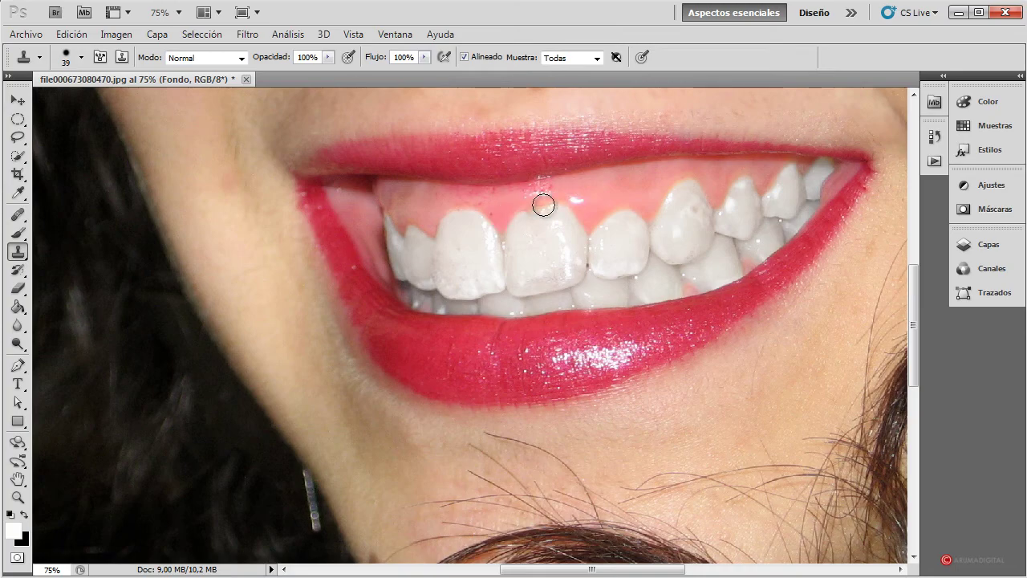
key("bracketleft")
key("bracketleft")
left_click(535, 246, "alt")
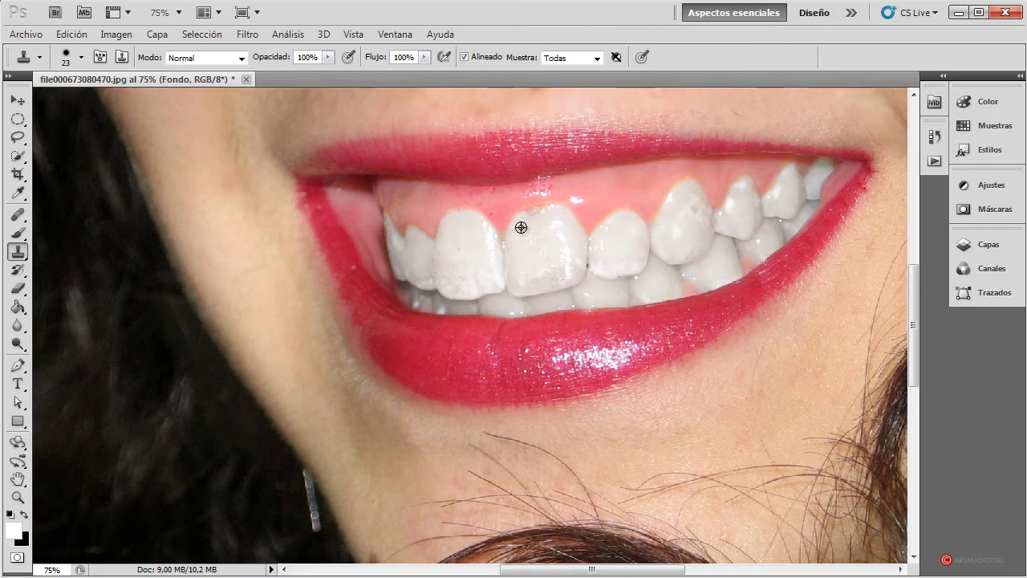
mouse_move(520, 228)
left_mouse_down()
mouse_move(545, 211)
mouse_move(530, 216)
left_mouse_up()
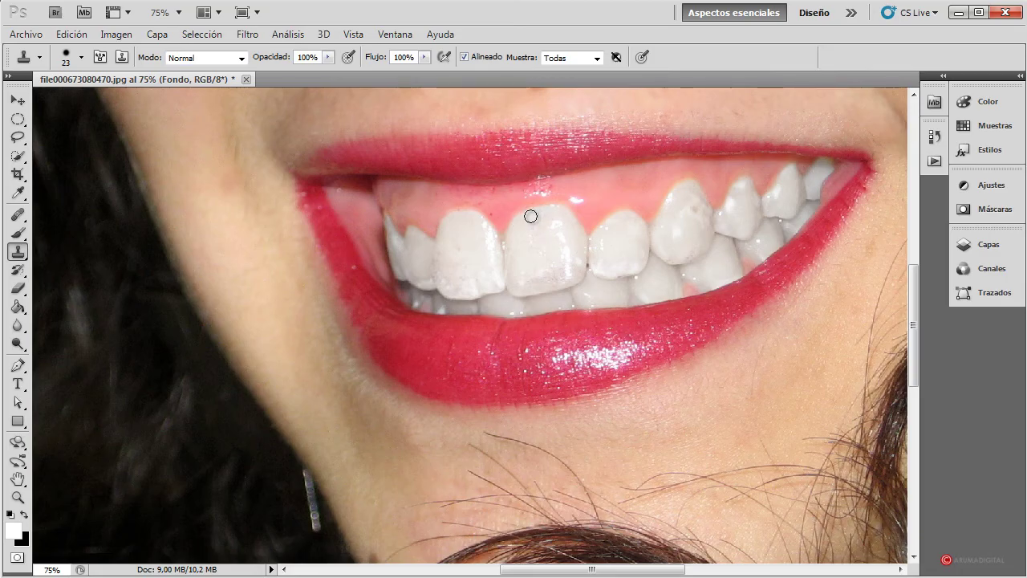
Remove the spots from the upper canine with the Pincel corrector puntual at size 33
left_click_drag(671, 237, 681, 201)
key("alt")
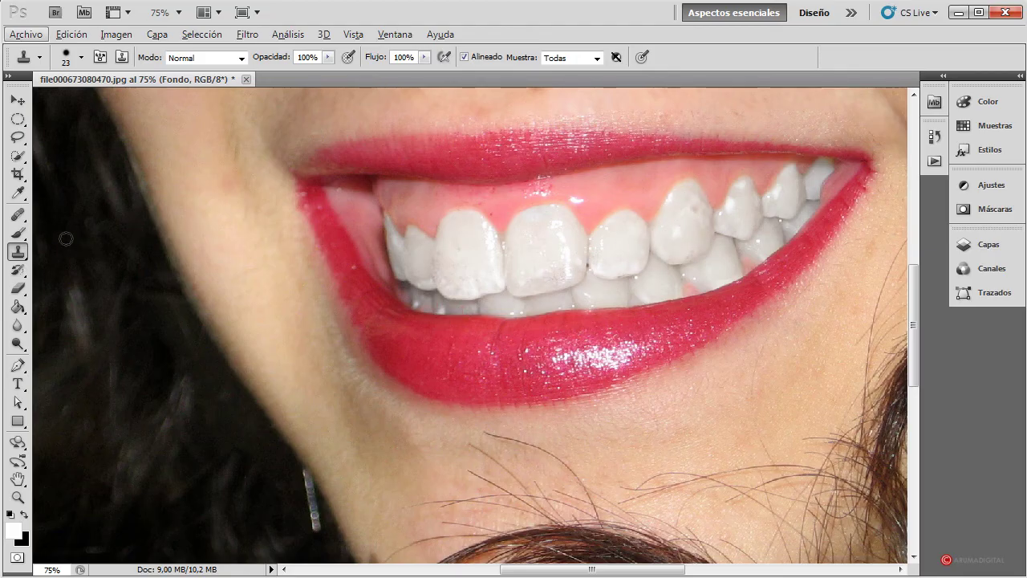
left_click(18, 214)
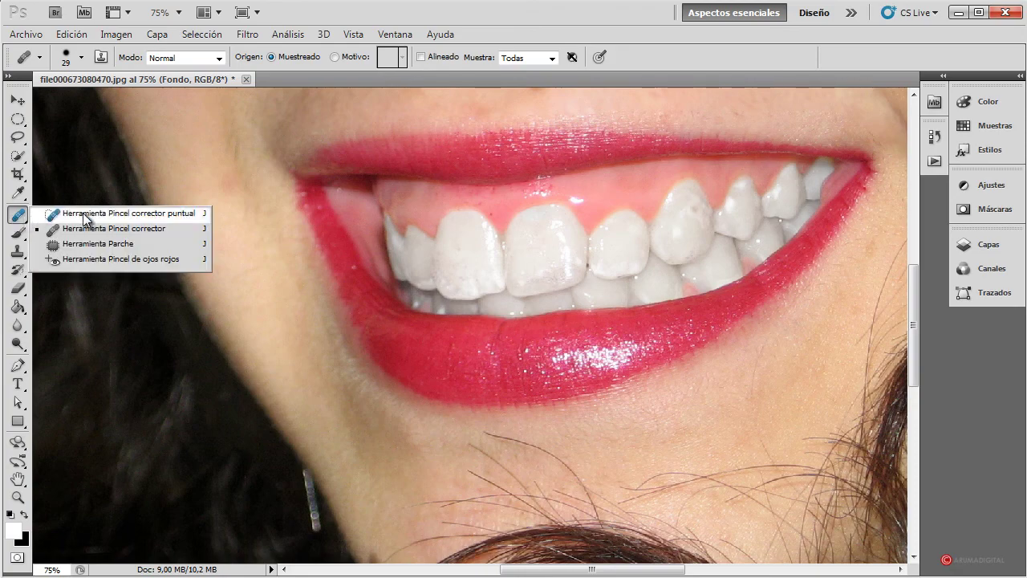
left_click(86, 215)
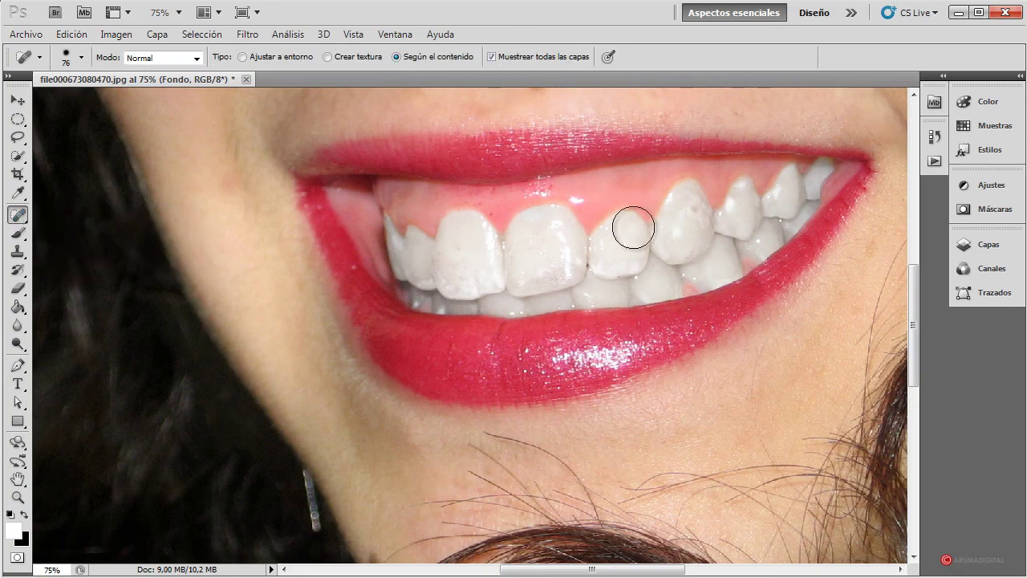
left_click(687, 211)
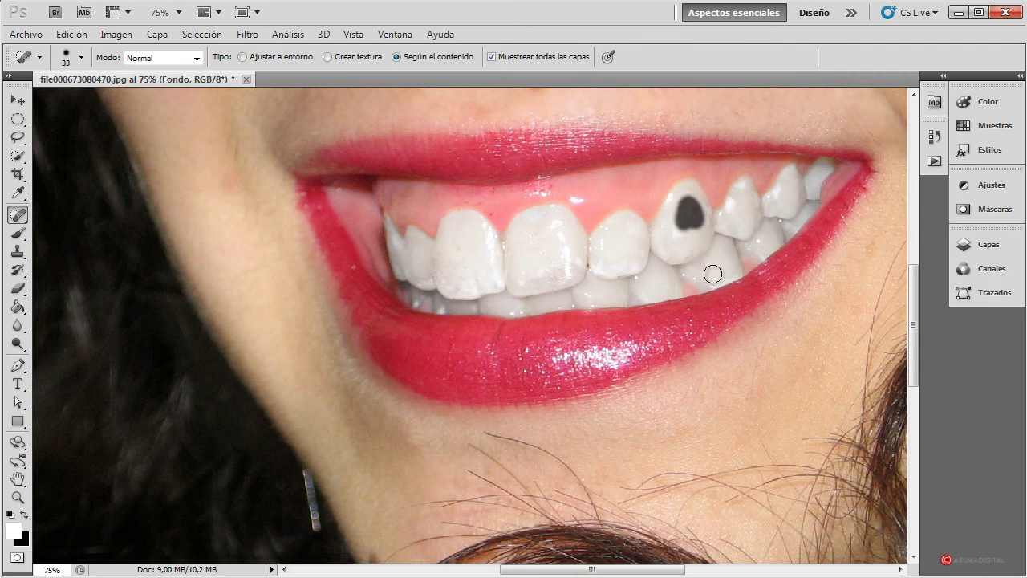
mouse_move(693, 220)
left_mouse_down()
mouse_move(692, 201)
mouse_move(695, 230)
left_mouse_up()
left_click(683, 229)
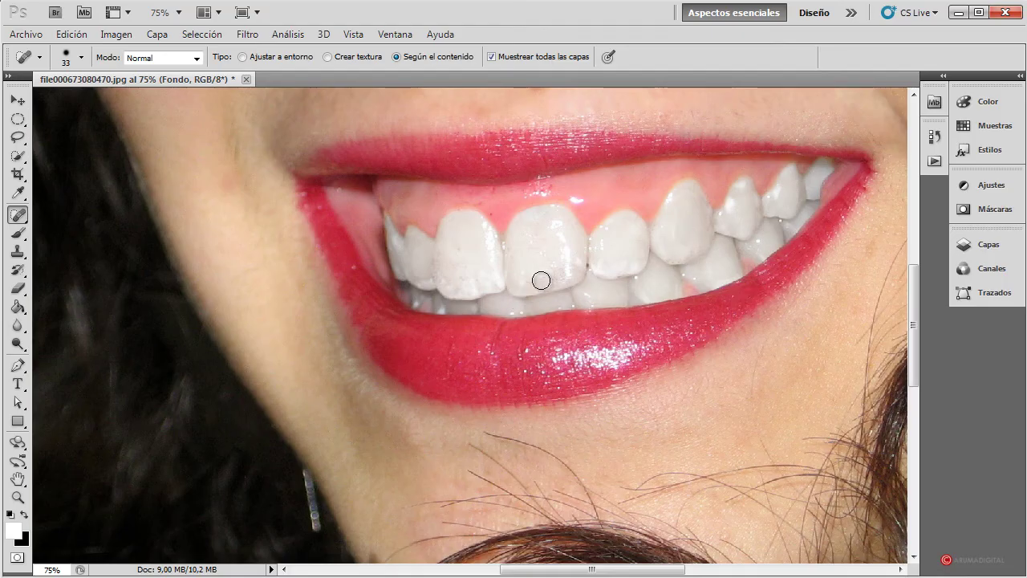
Spot-heal the marks near the lower edges of the two front teeth and on the small upper tooth behind the canine
key("alt")
left_click_drag(554, 275, 536, 278)
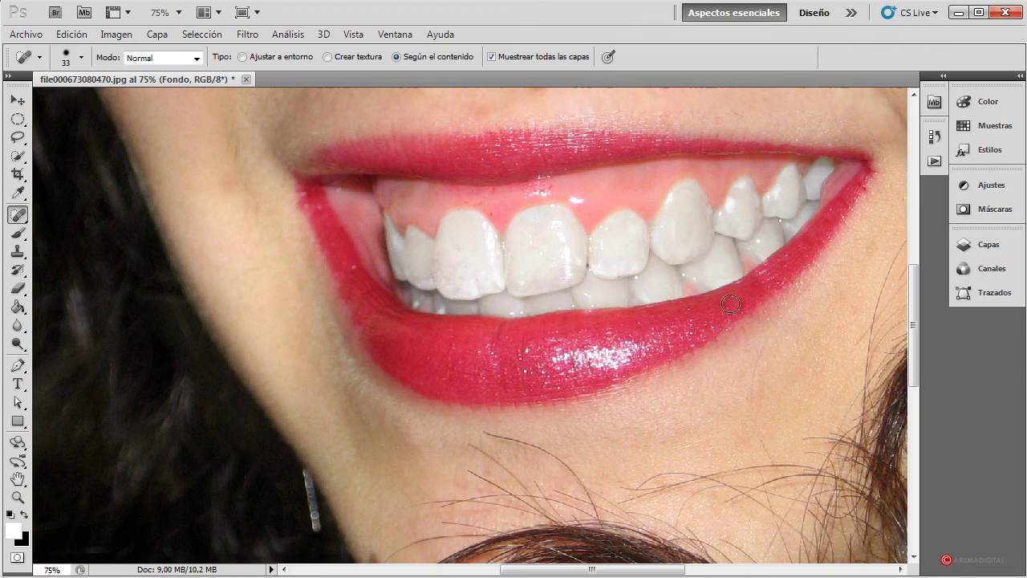
left_click(744, 208, "alt")
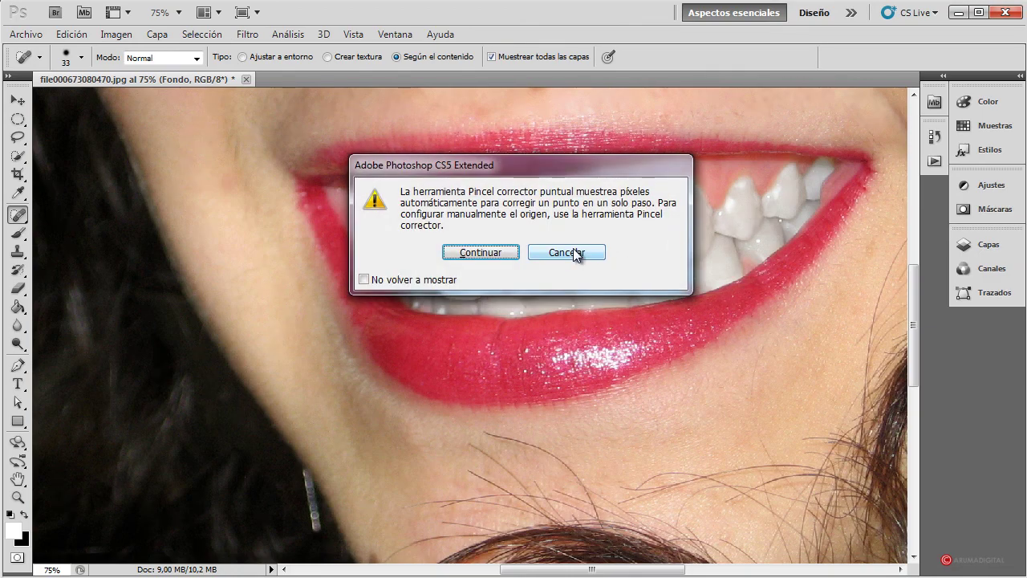
left_click(573, 255)
left_click(734, 206)
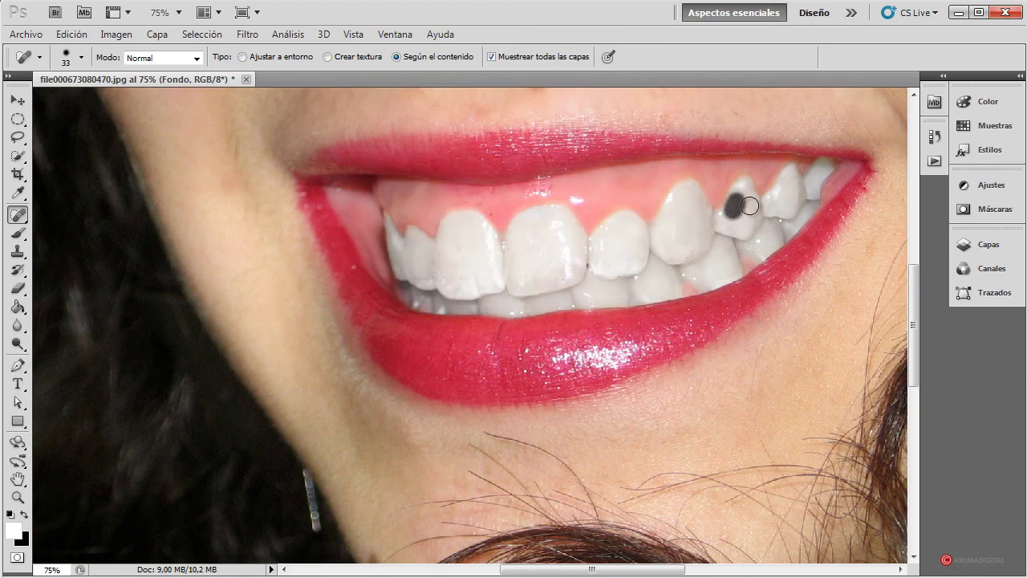
left_click(740, 191)
left_click(735, 207)
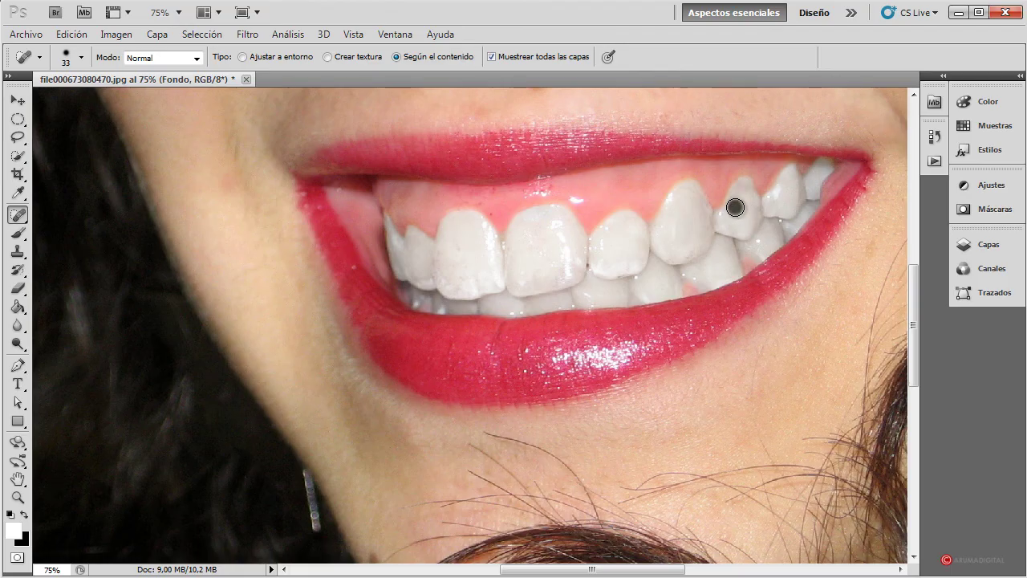
left_click(736, 208)
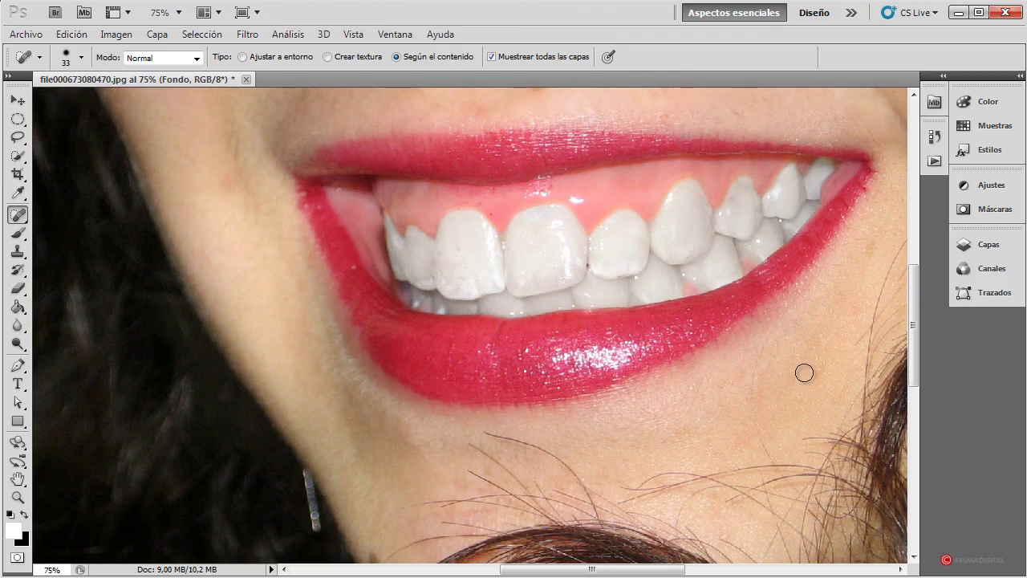
left_click(446, 277)
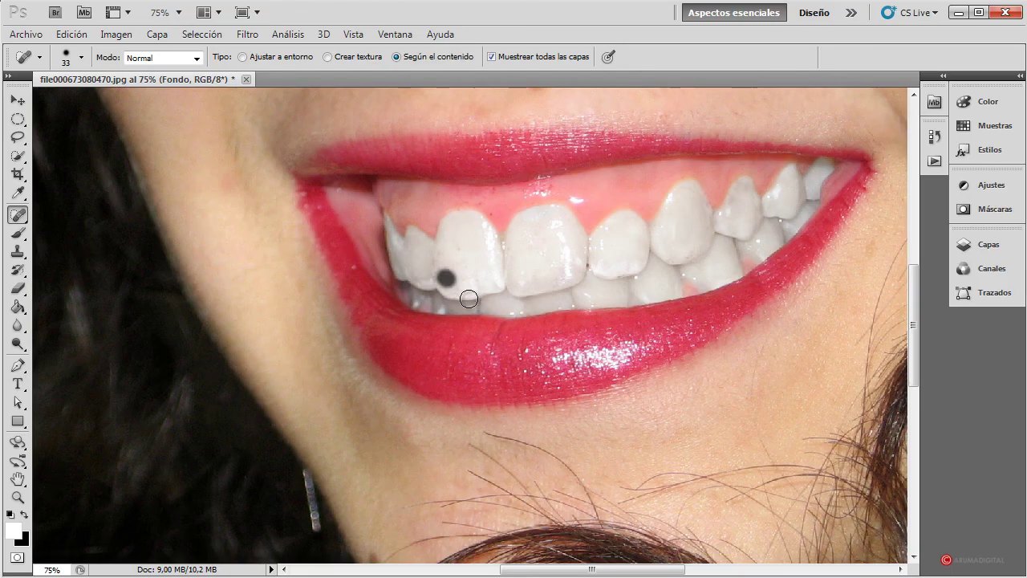
left_click(447, 278)
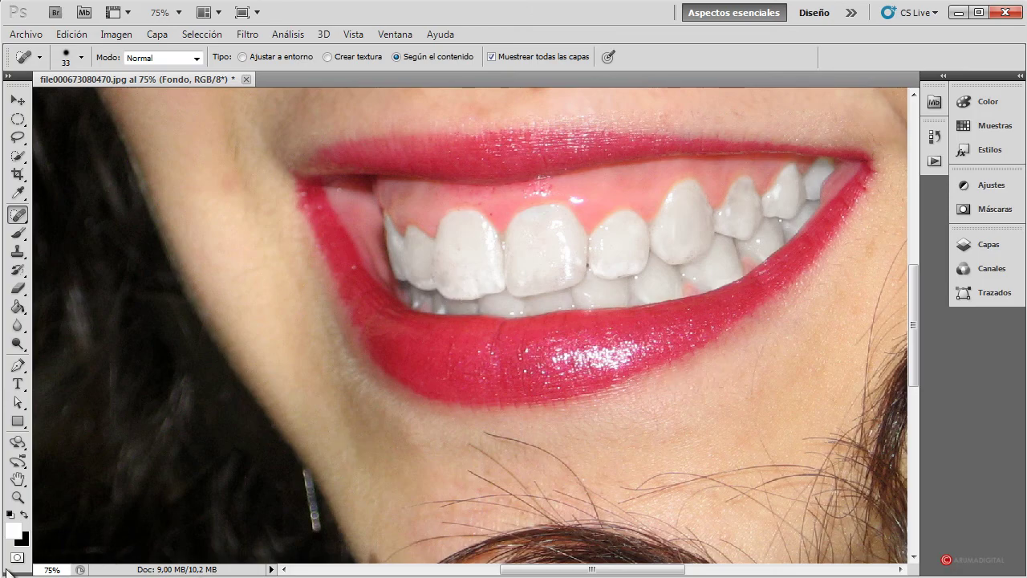
View the whole photo at 25% and set the Tono/saturación 1 layer's opacity to 84%
left_click(51, 570)
type("25")
key("Return")
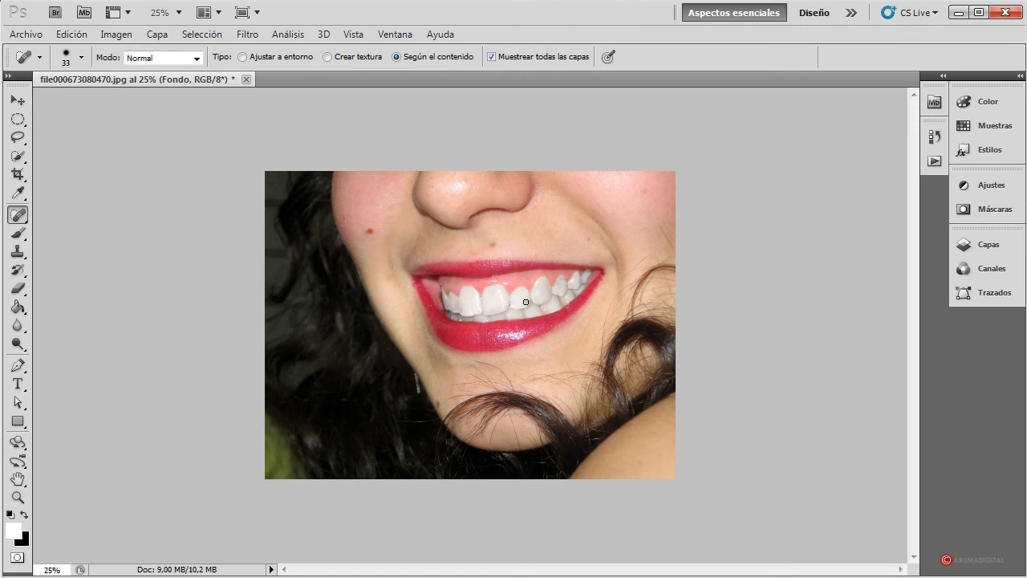
left_click(995, 249)
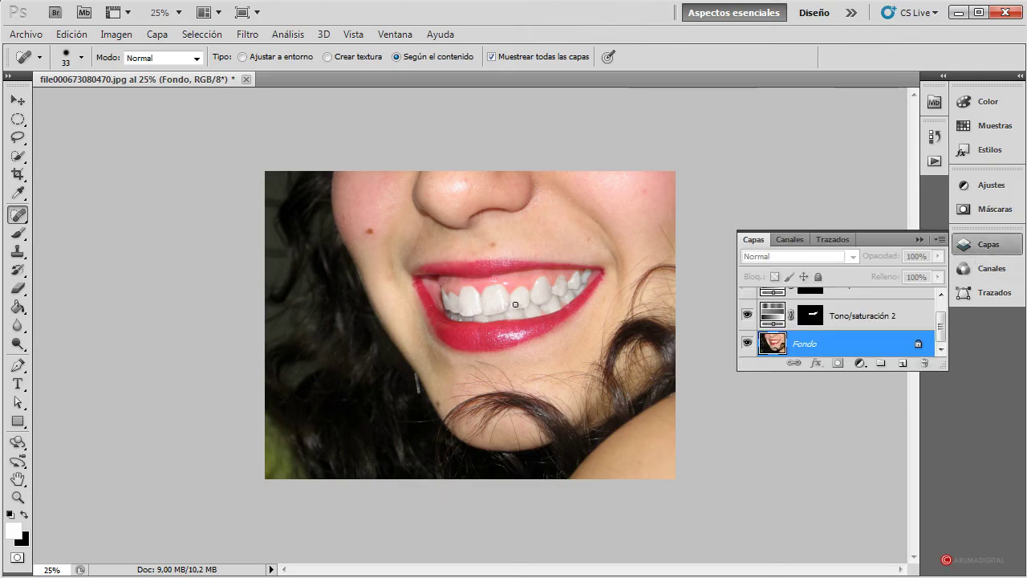
scroll(941, 324, "up", 2)
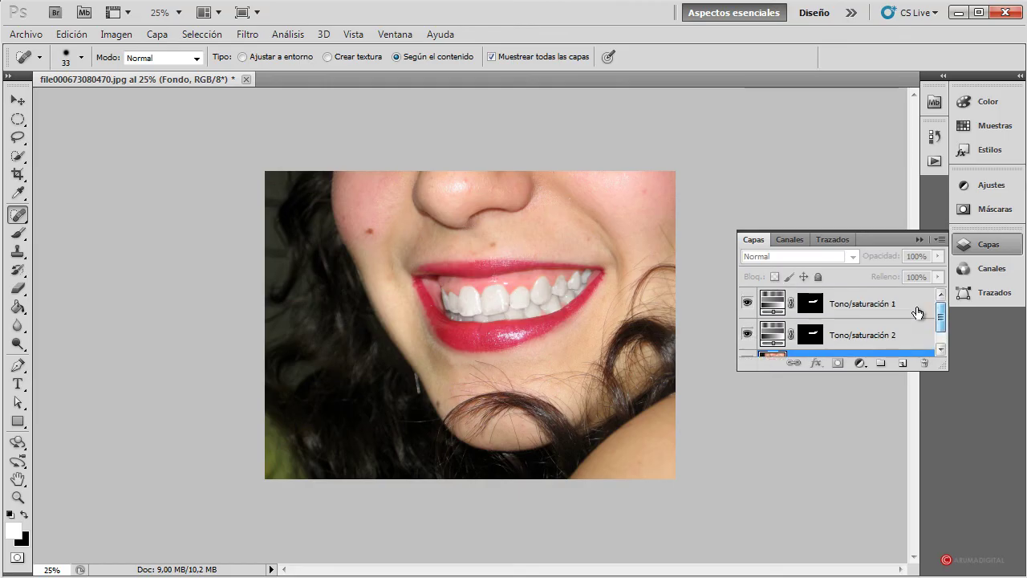
left_click(919, 305)
left_click(938, 256)
mouse_move(937, 273)
left_mouse_down()
mouse_move(886, 277)
mouse_move(929, 275)
left_mouse_up()
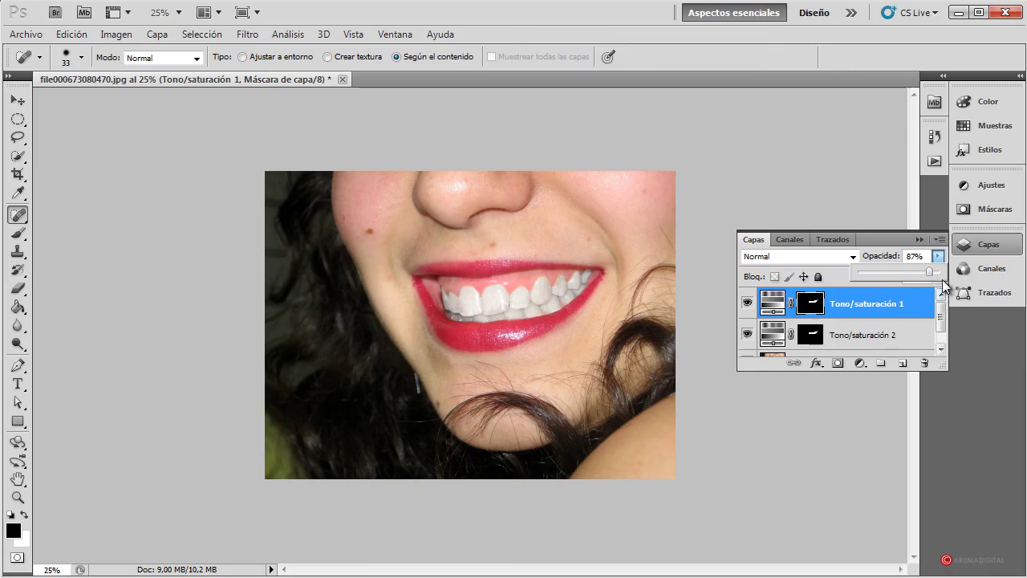
left_click_drag(930, 277, 929, 278)
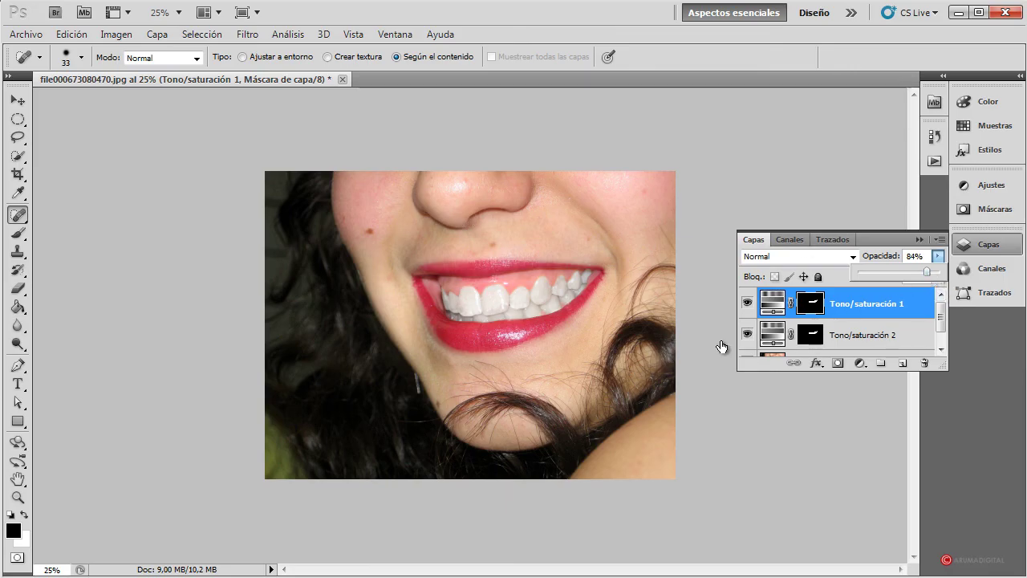
left_click(893, 298)
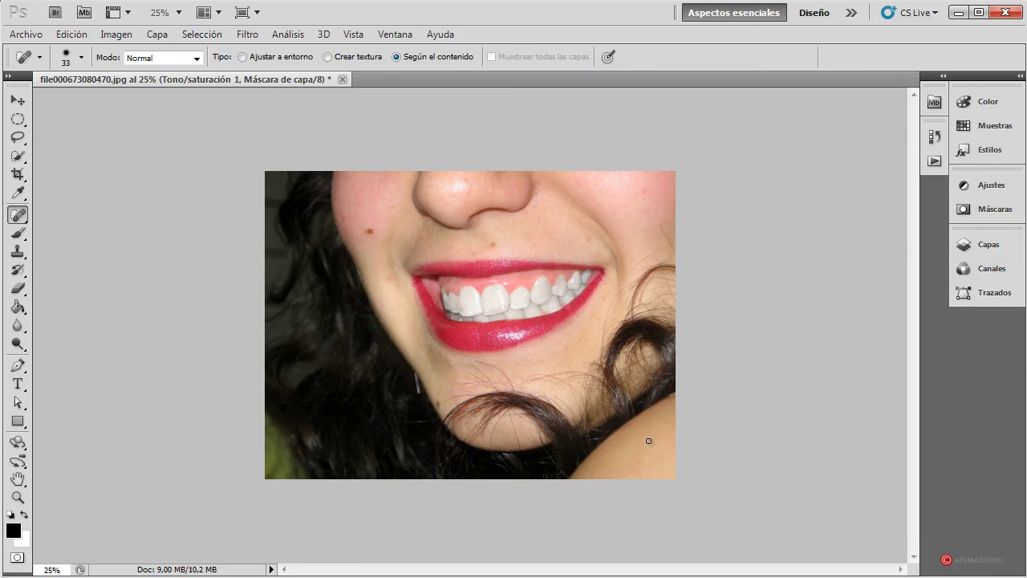